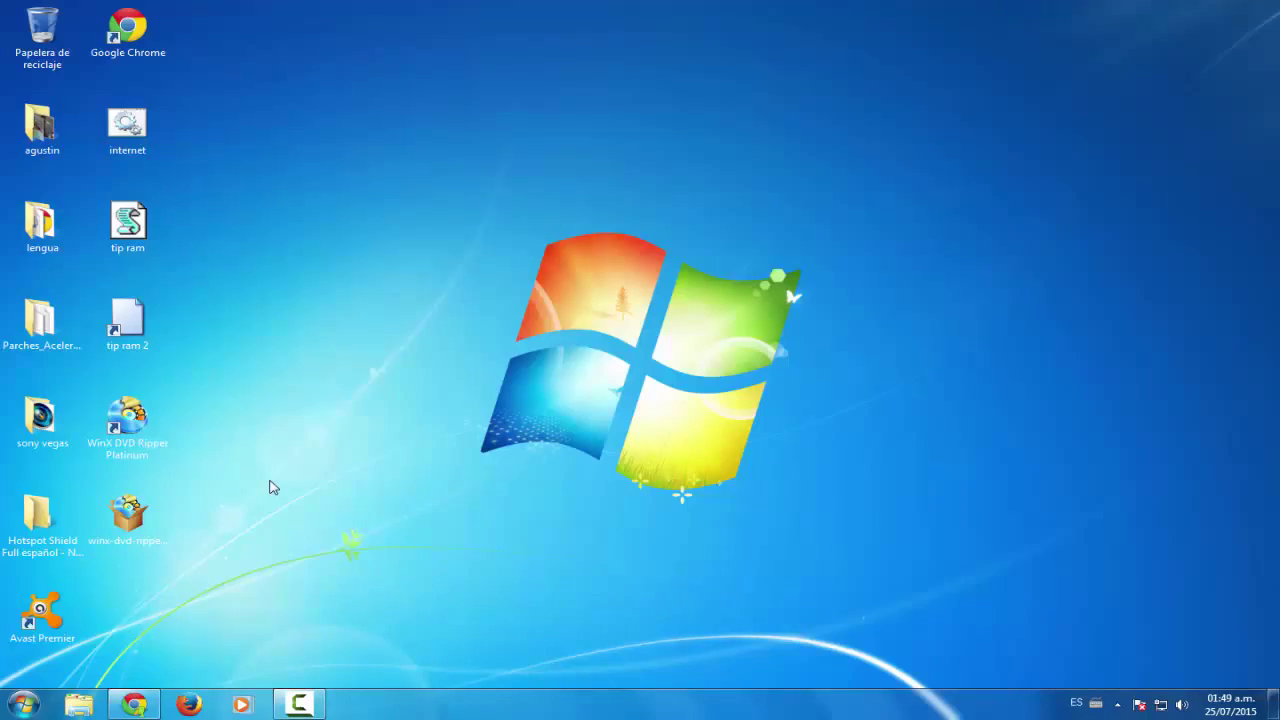
Step: Switch to Chrome and look through the WinX DVD Ripper Platinum product page's features, video tutorial and related articles
click(148, 706)
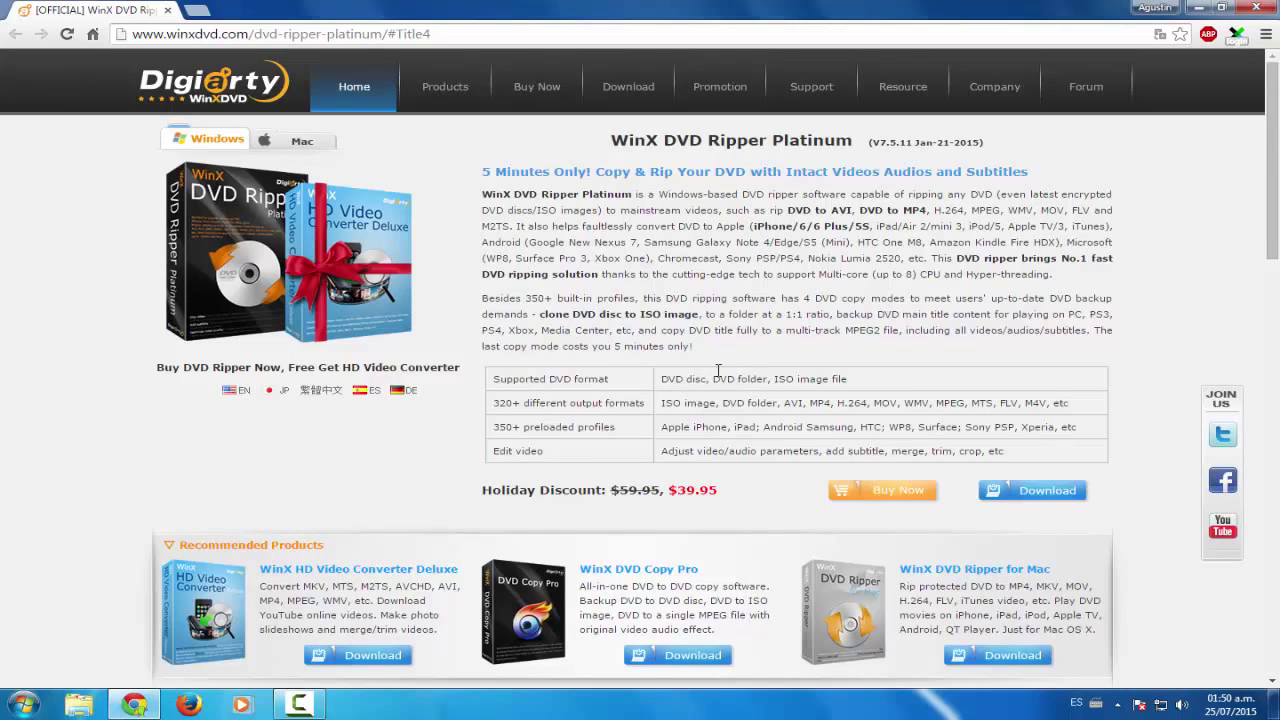
scroll(140, 426, down, 3)
scroll(140, 426, down, 2)
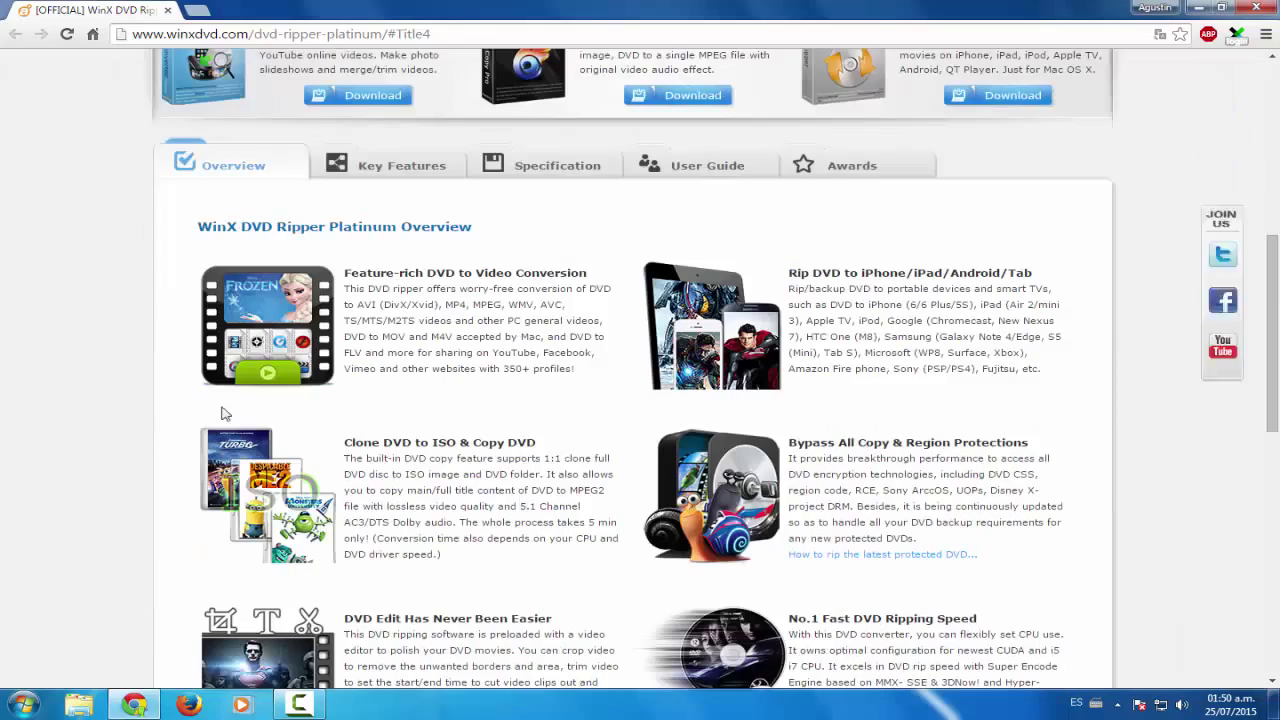
scroll(396, 368, down, 5)
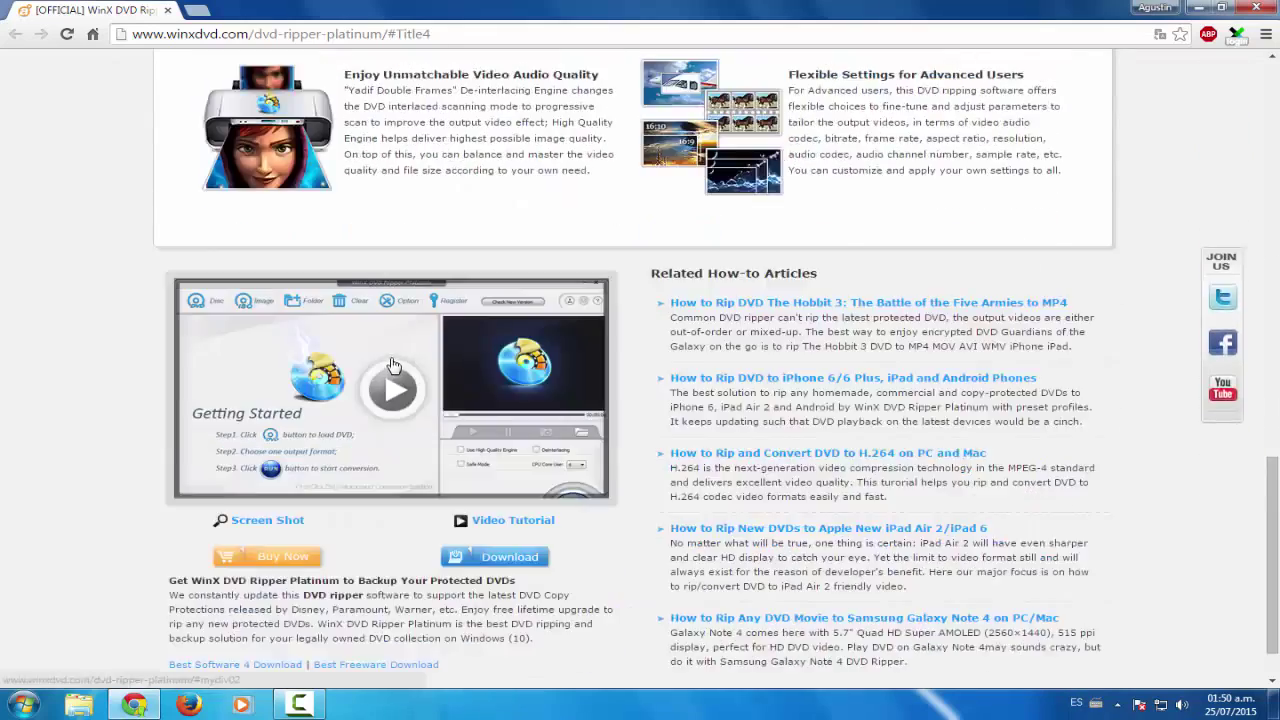
scroll(396, 368, up, 12)
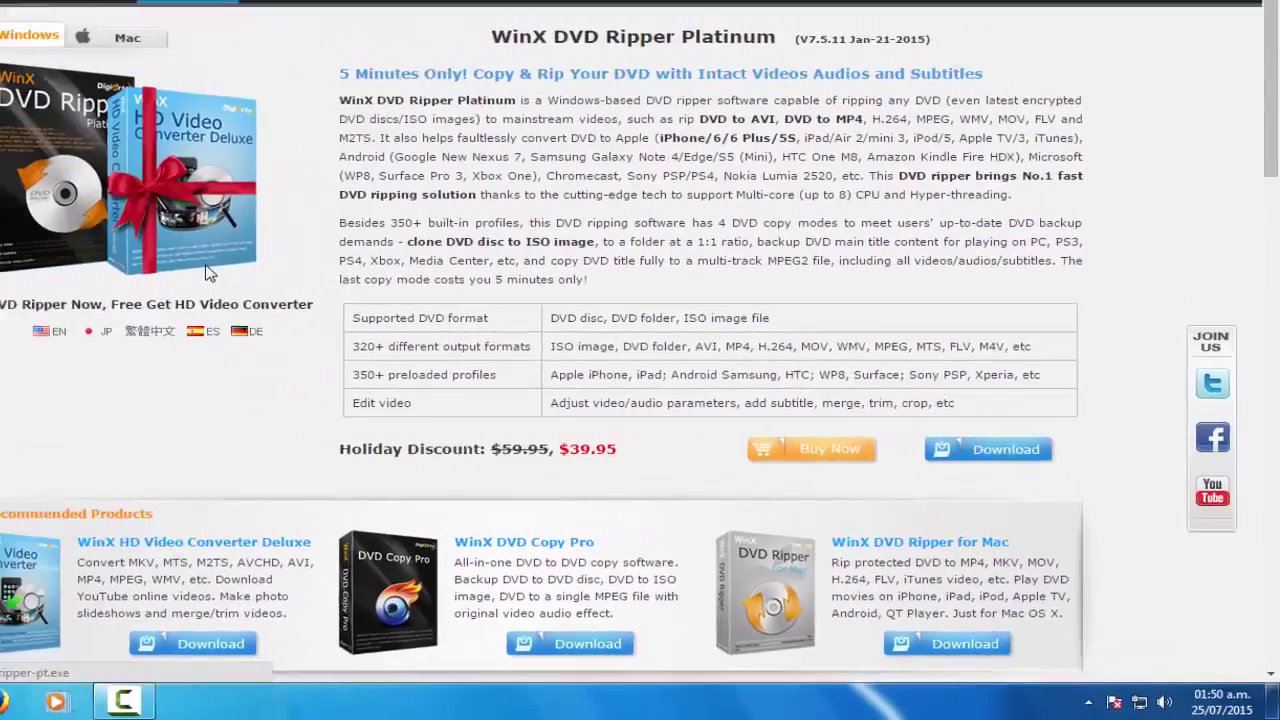
Step: Try to download the WinX DVD Ripper Platinum installer, cancel saving it, and close the browser
click(912, 402)
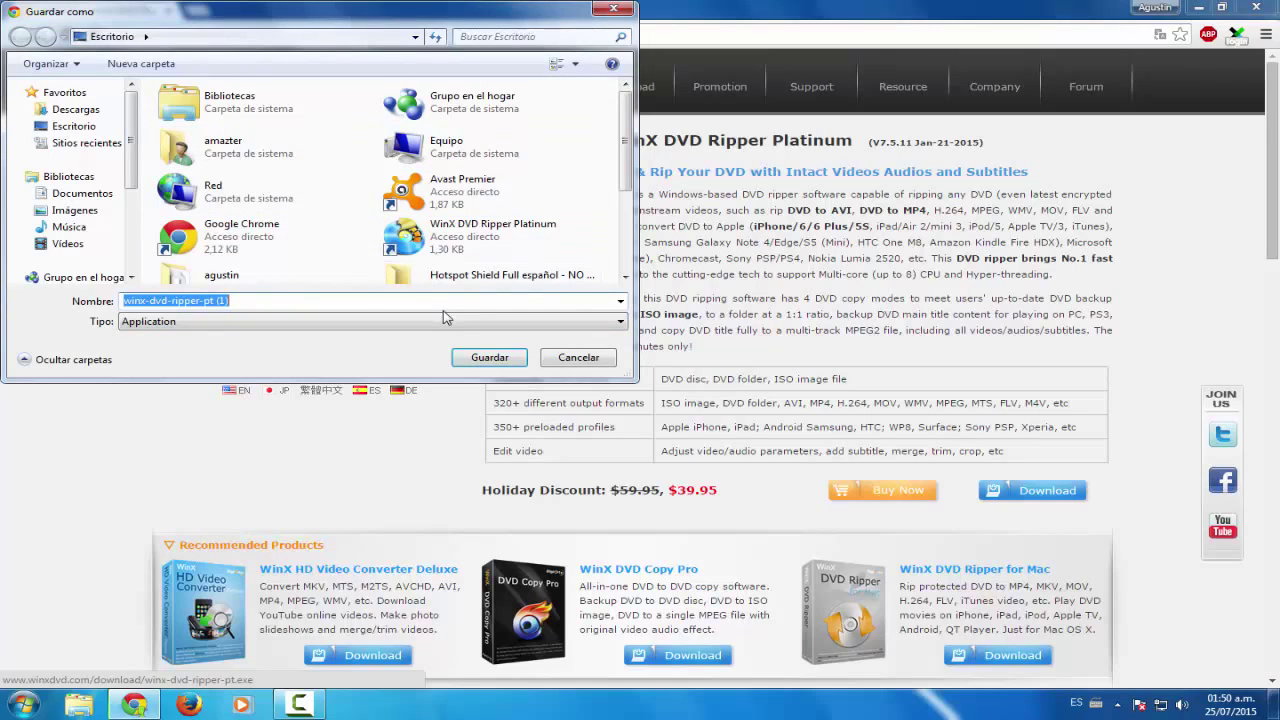
click(597, 358)
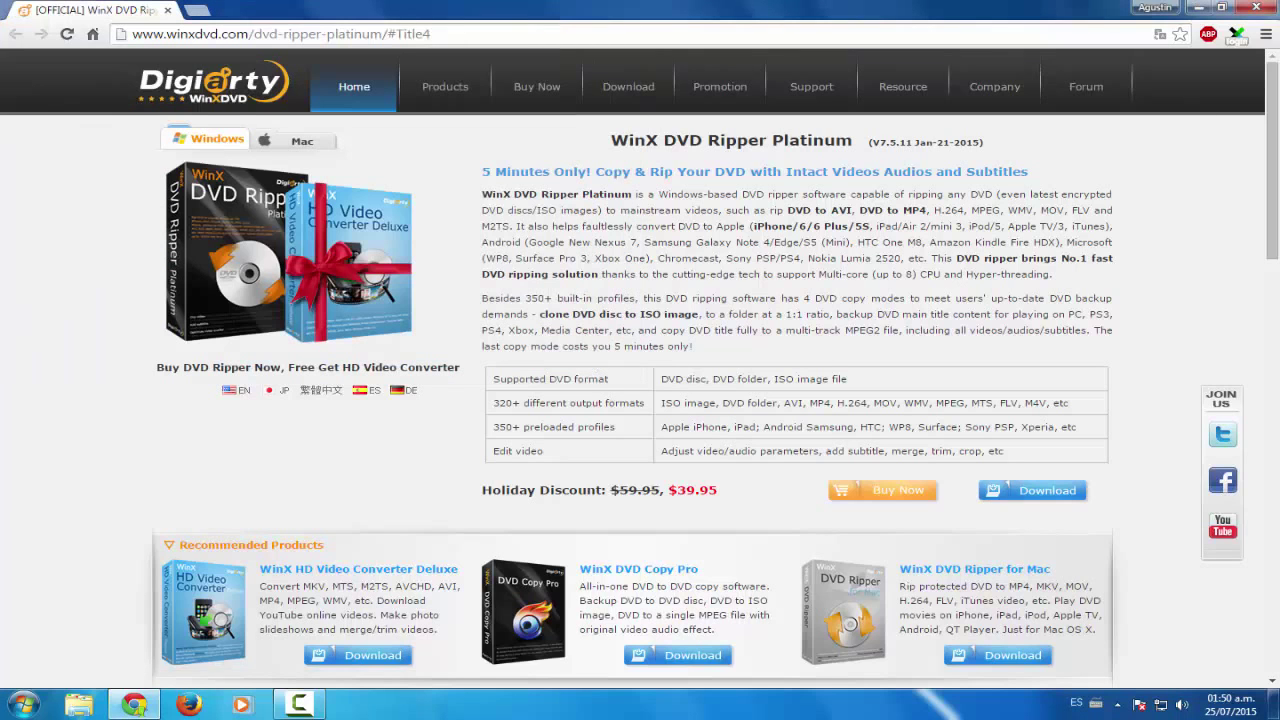
click(1257, 7)
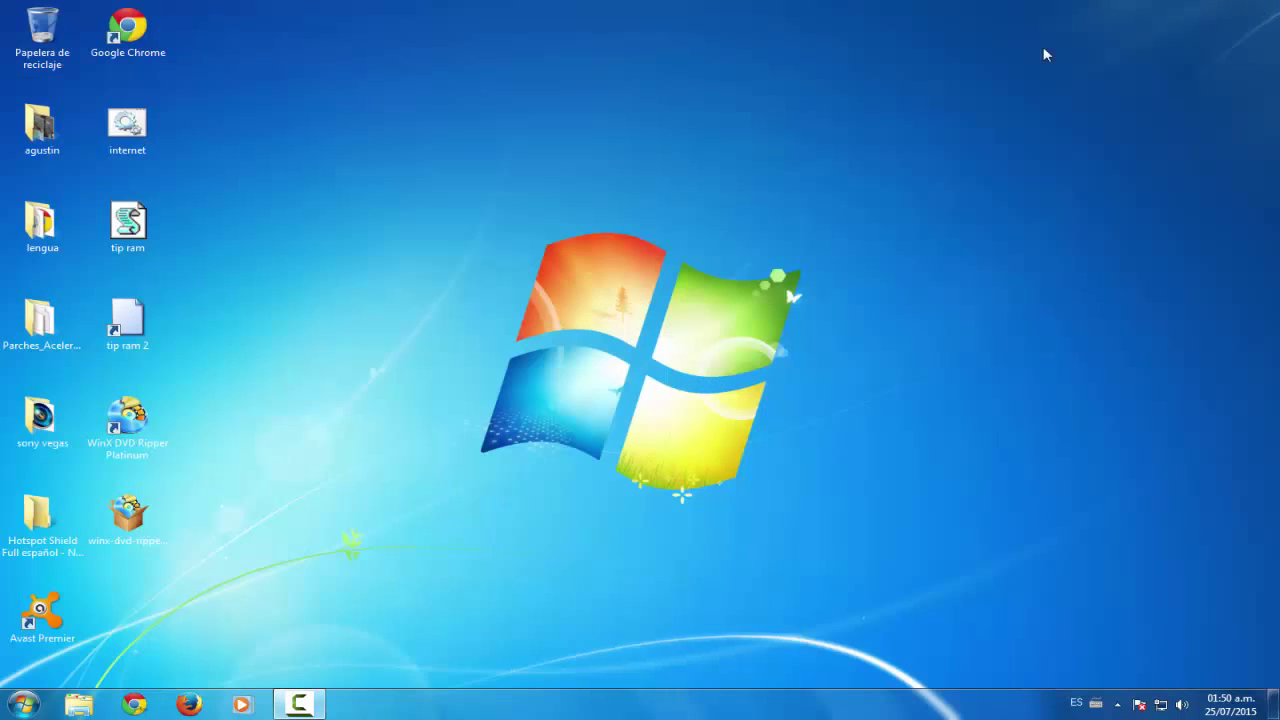
Step: Launch WinX DVD Ripper Platinum from the desktop and choose Español as its interface language
click(140, 525)
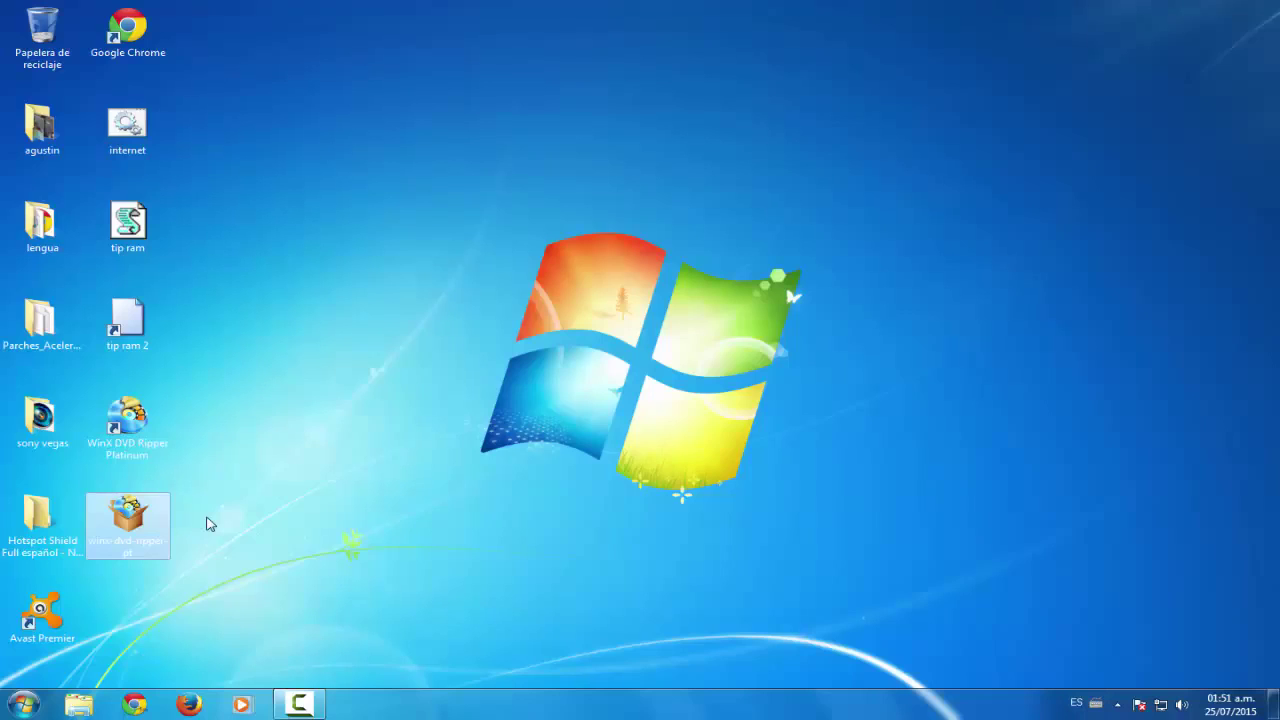
double_click(145, 427)
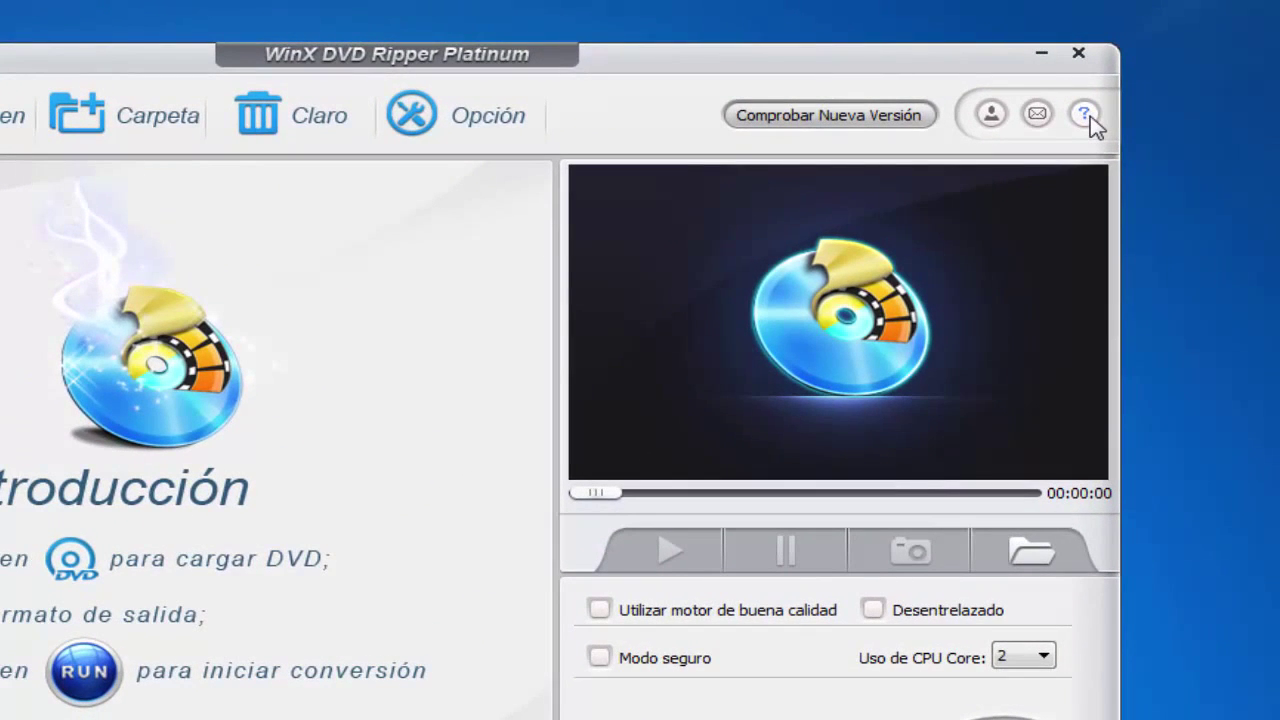
click(1088, 117)
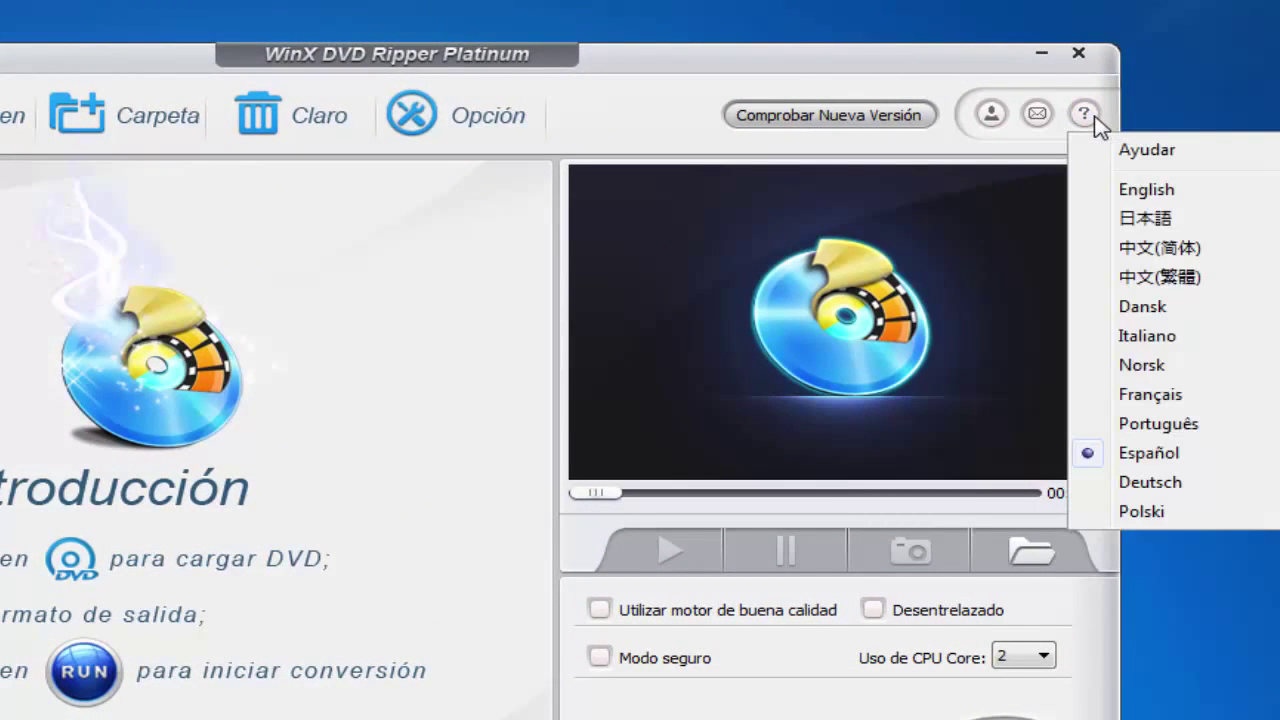
click(1131, 458)
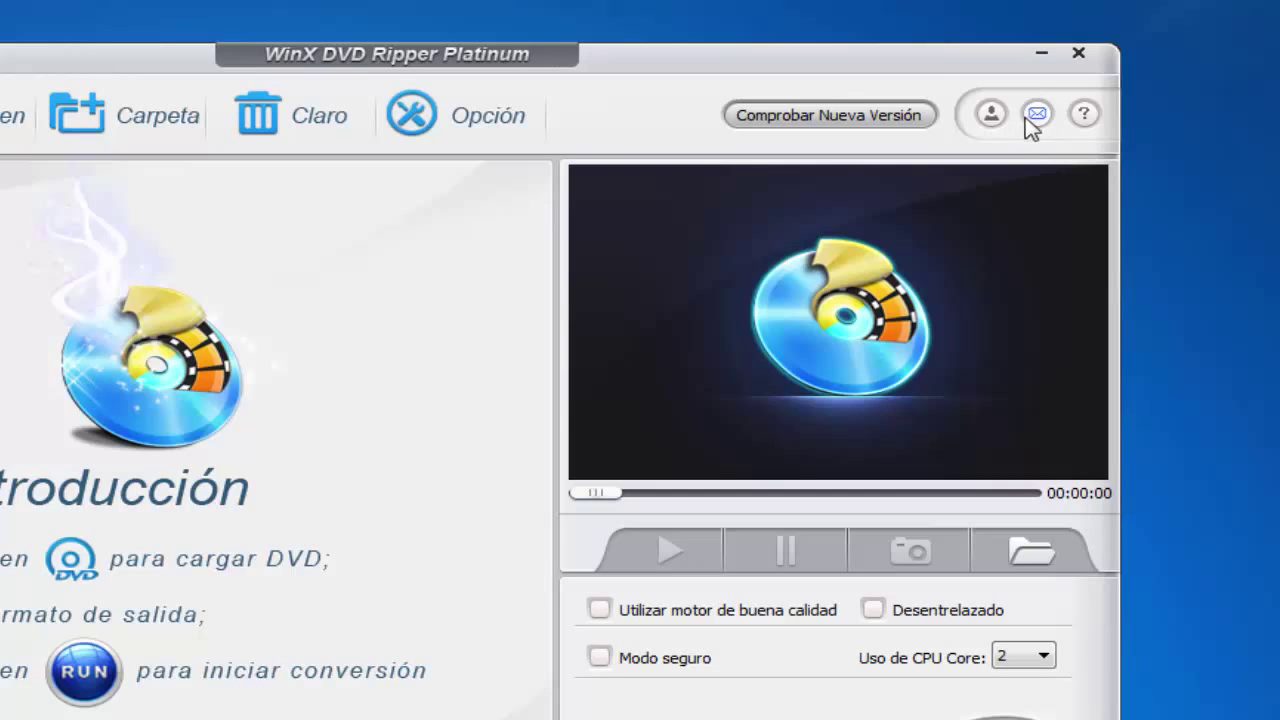
Step: View the program's version and registration information, and close the information window
click(991, 113)
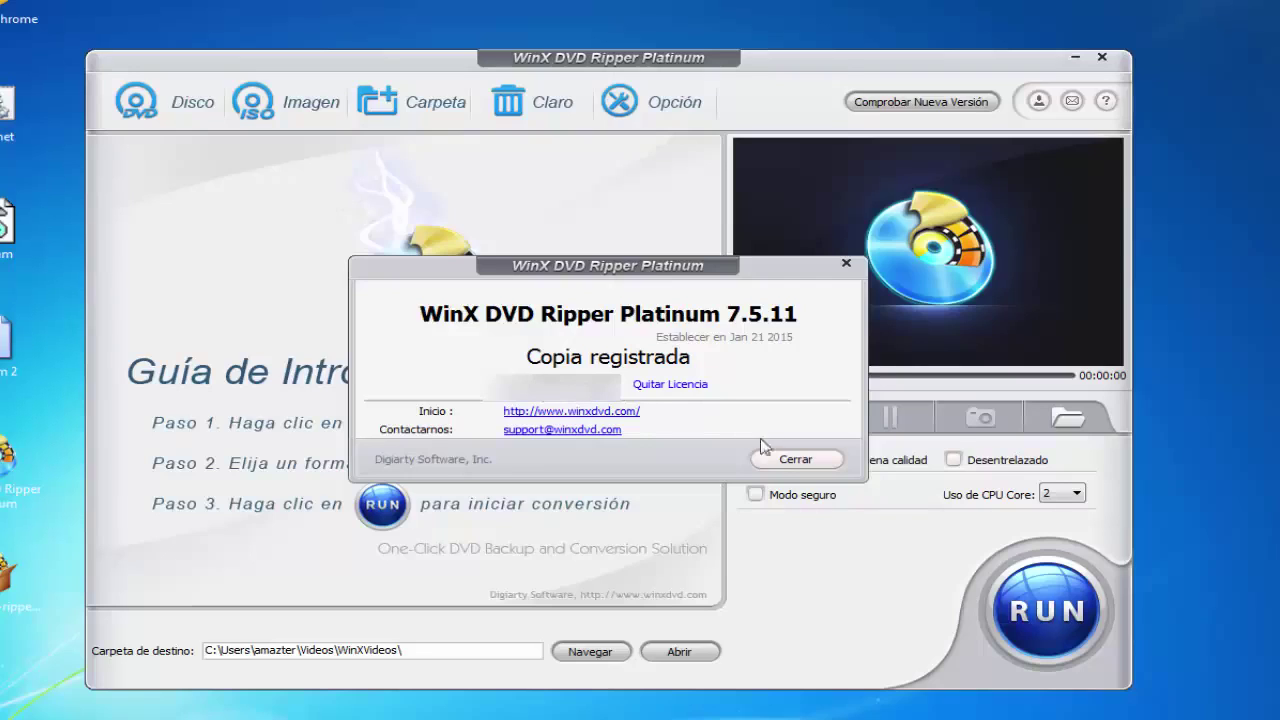
click(781, 463)
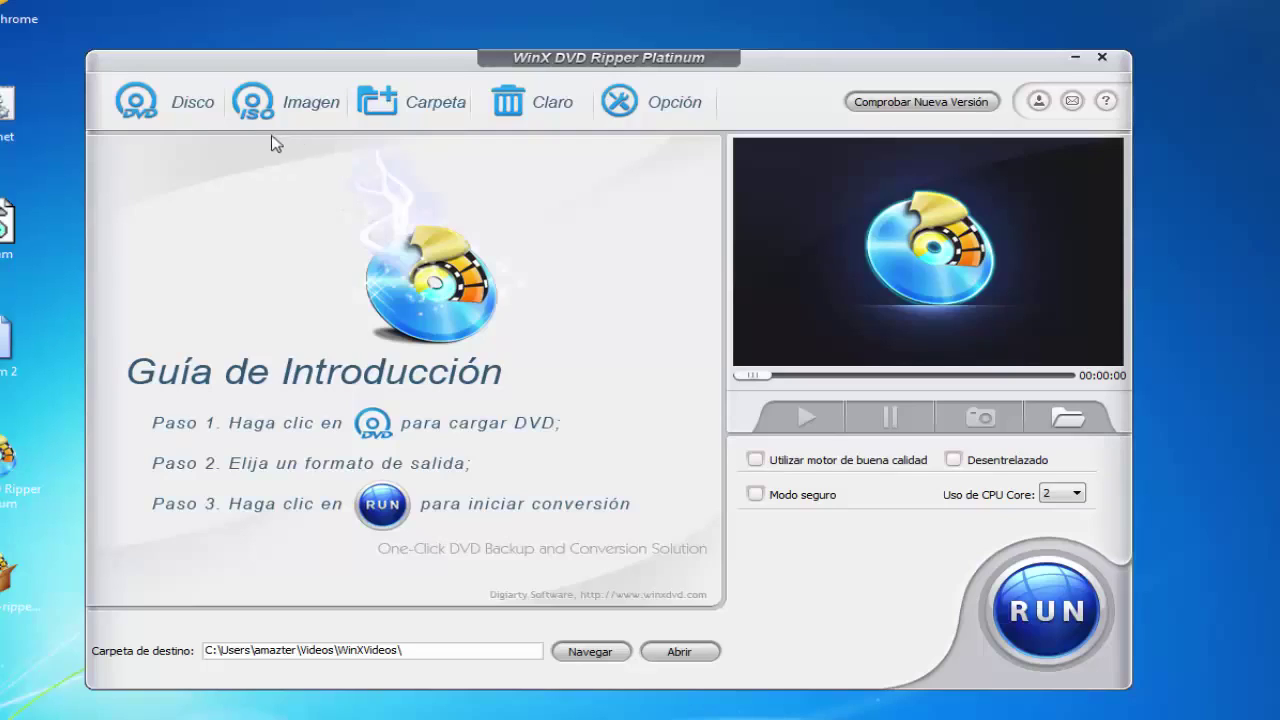
Step: Load the disc E:HARRY_POTTER_1_5_LE_BONUS as the DVD source and browse the output profile categories, including DVD Backup
click(150, 116)
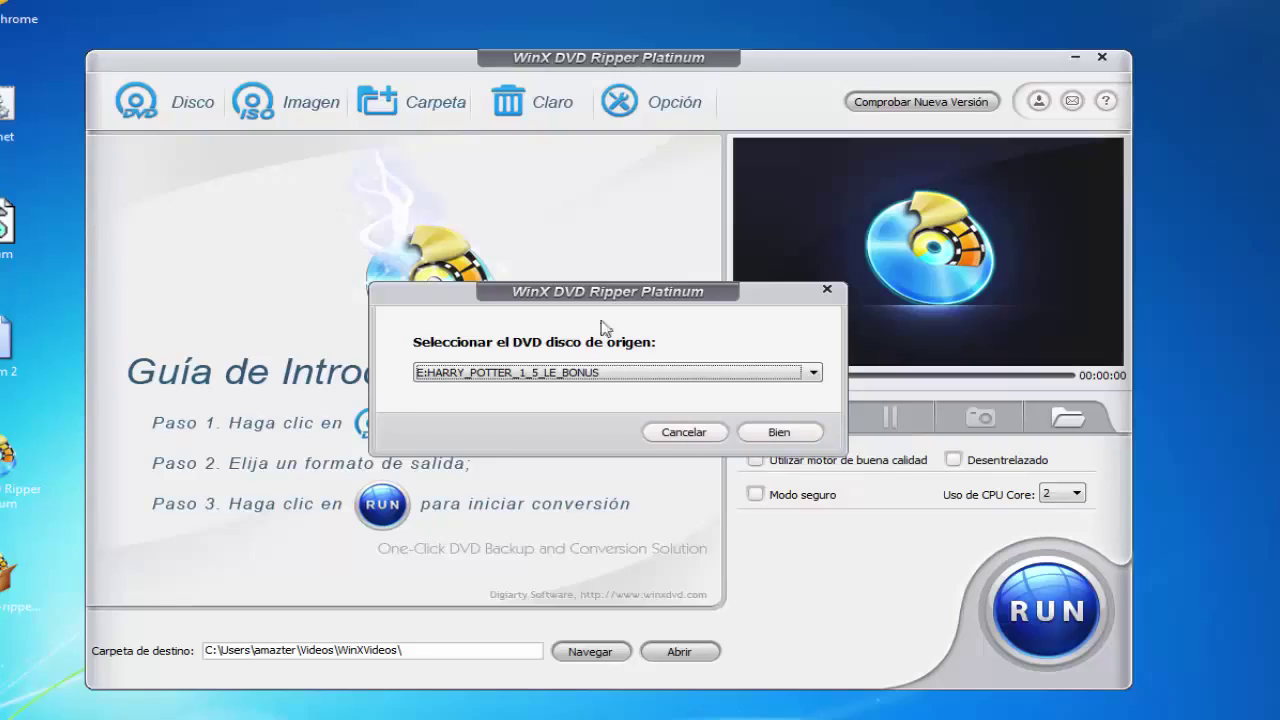
click(805, 437)
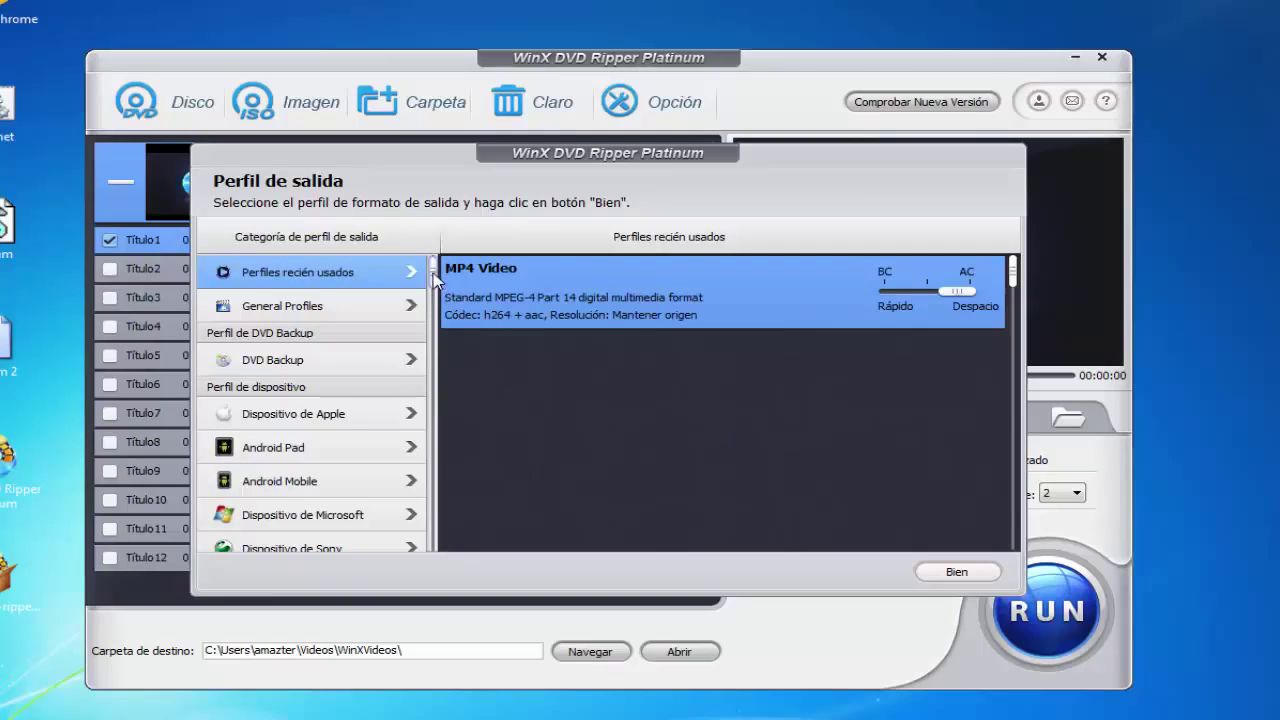
drag(433, 278, 433, 336)
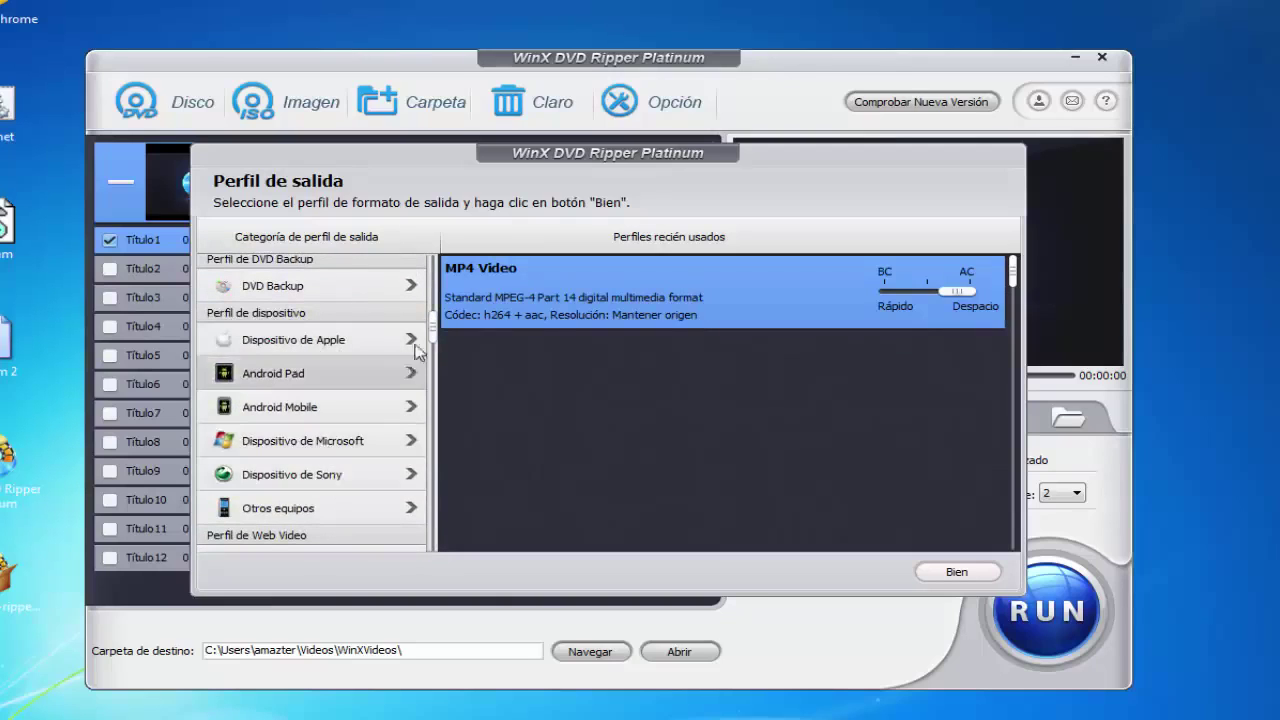
drag(437, 345, 469, 451)
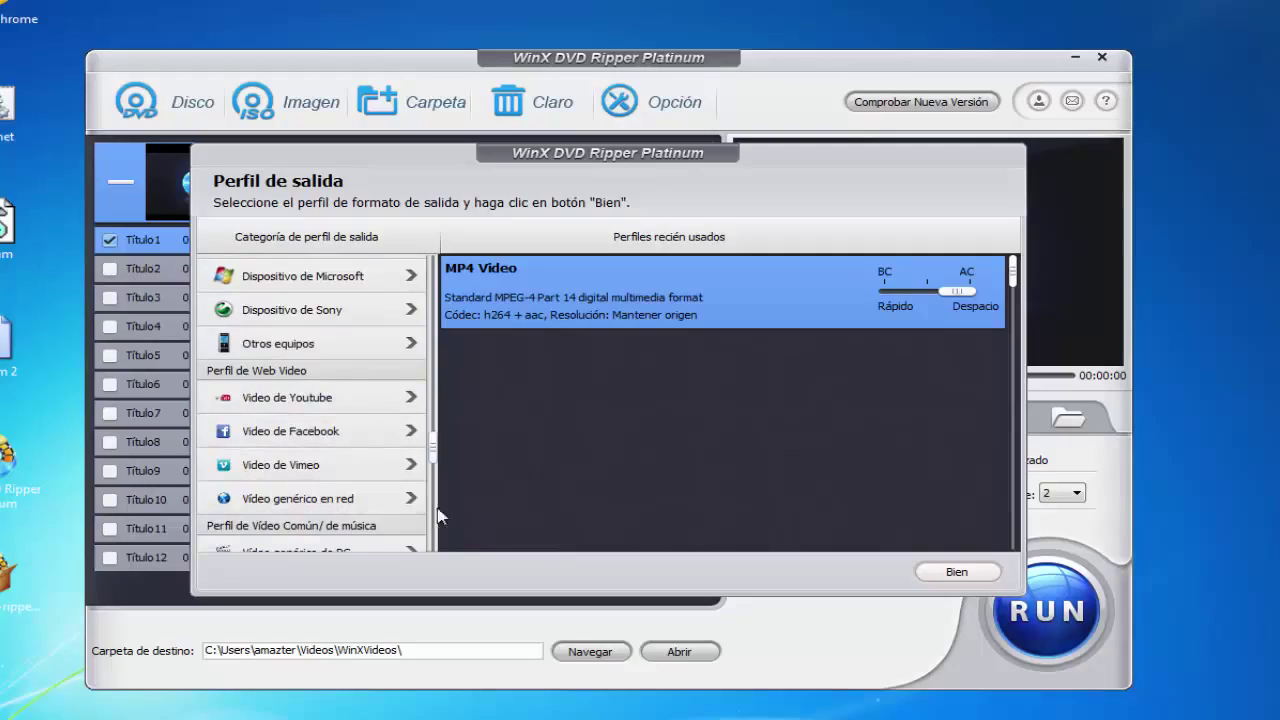
scroll(441, 508, down, 2)
scroll(443, 518, down, 3)
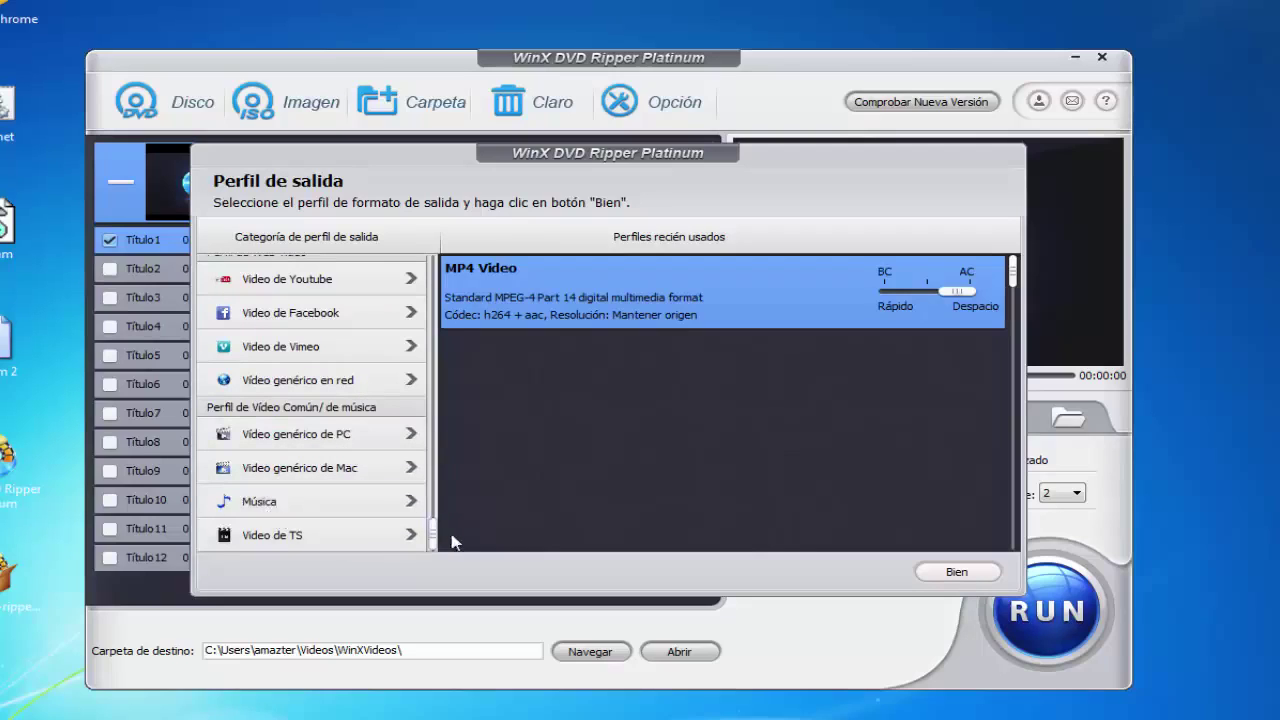
drag(432, 535, 434, 278)
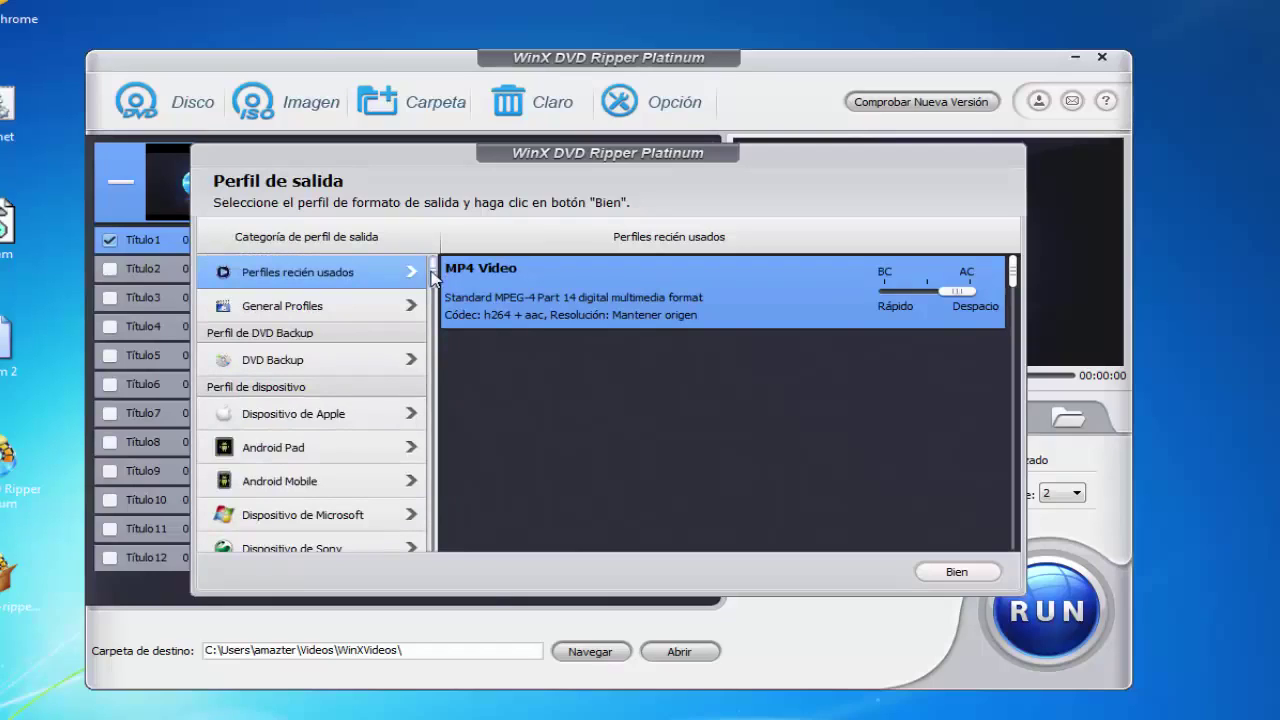
click(356, 368)
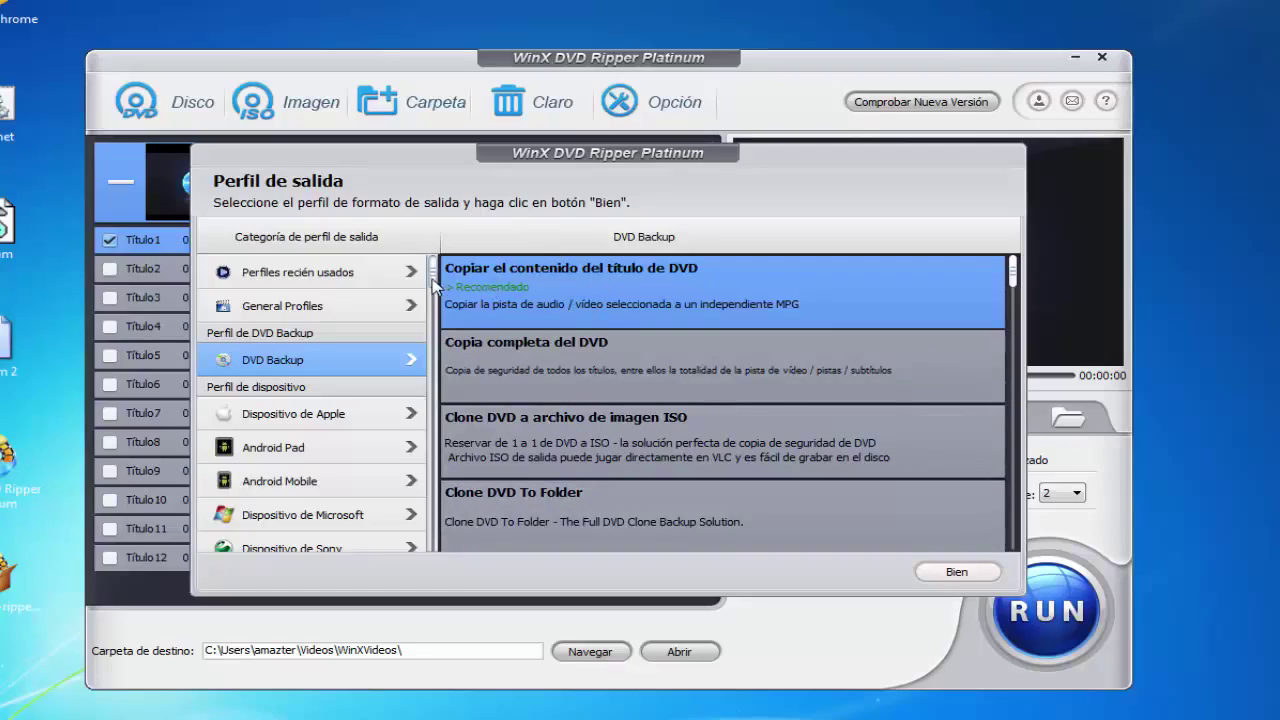
Step: Choose MP4 Video from General Profiles as the output format, with quality at the high, slow end (AC, Despacio)
click(329, 313)
click(557, 363)
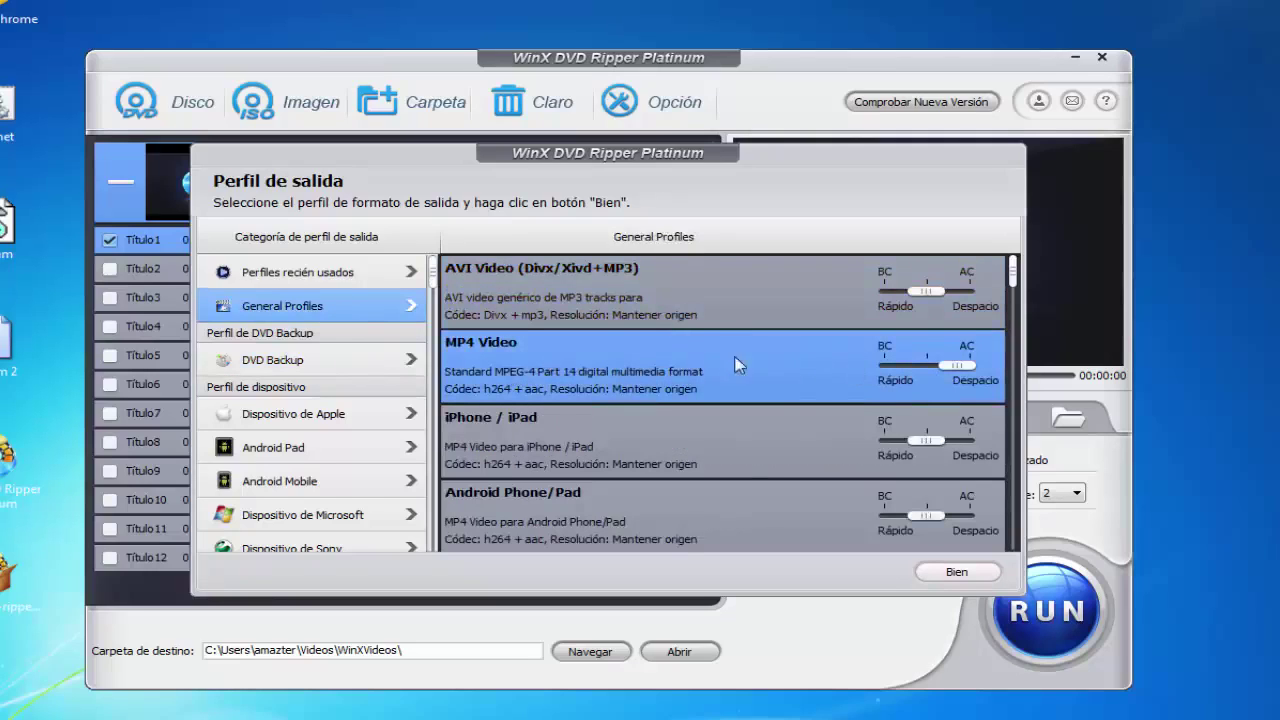
drag(965, 366, 937, 371)
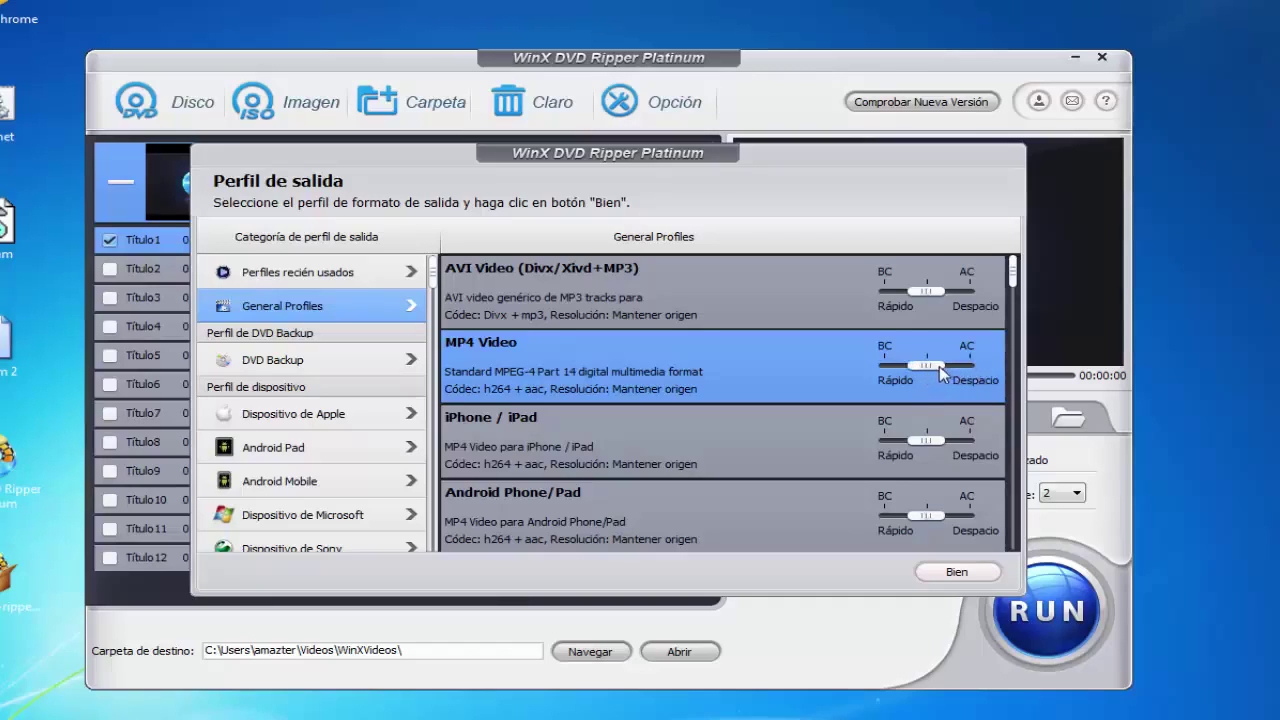
drag(937, 366, 971, 366)
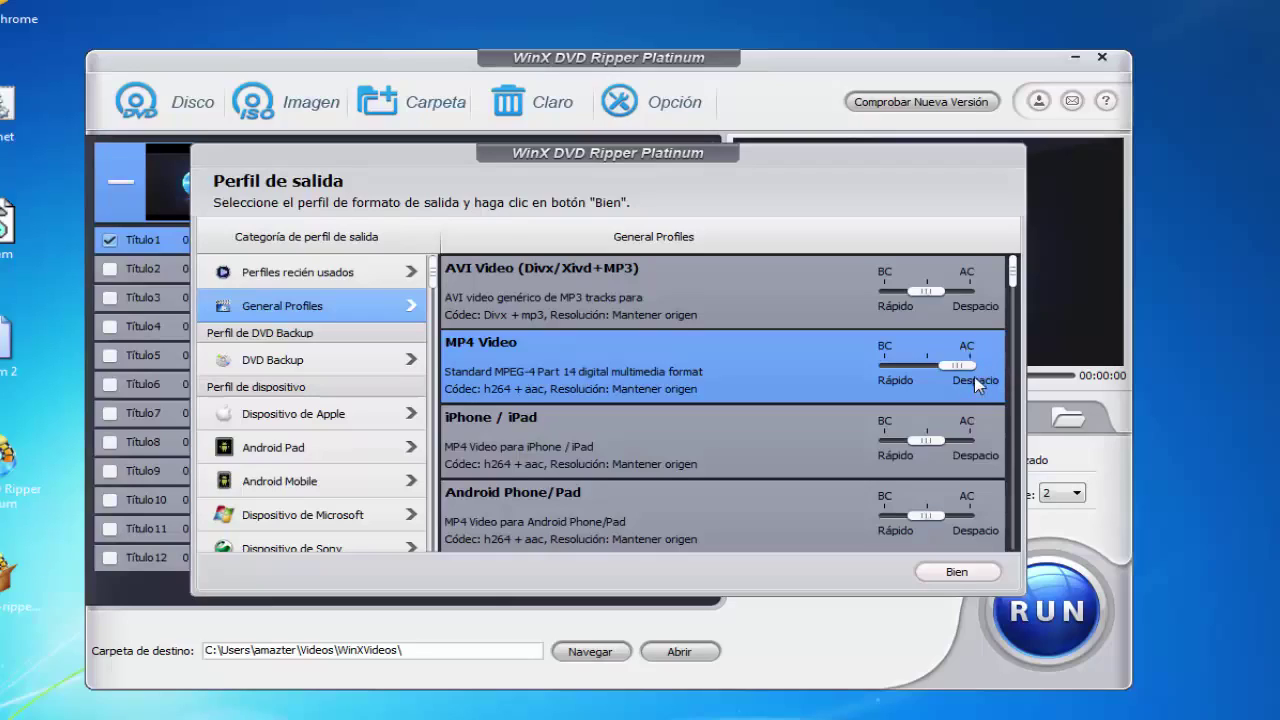
click(950, 572)
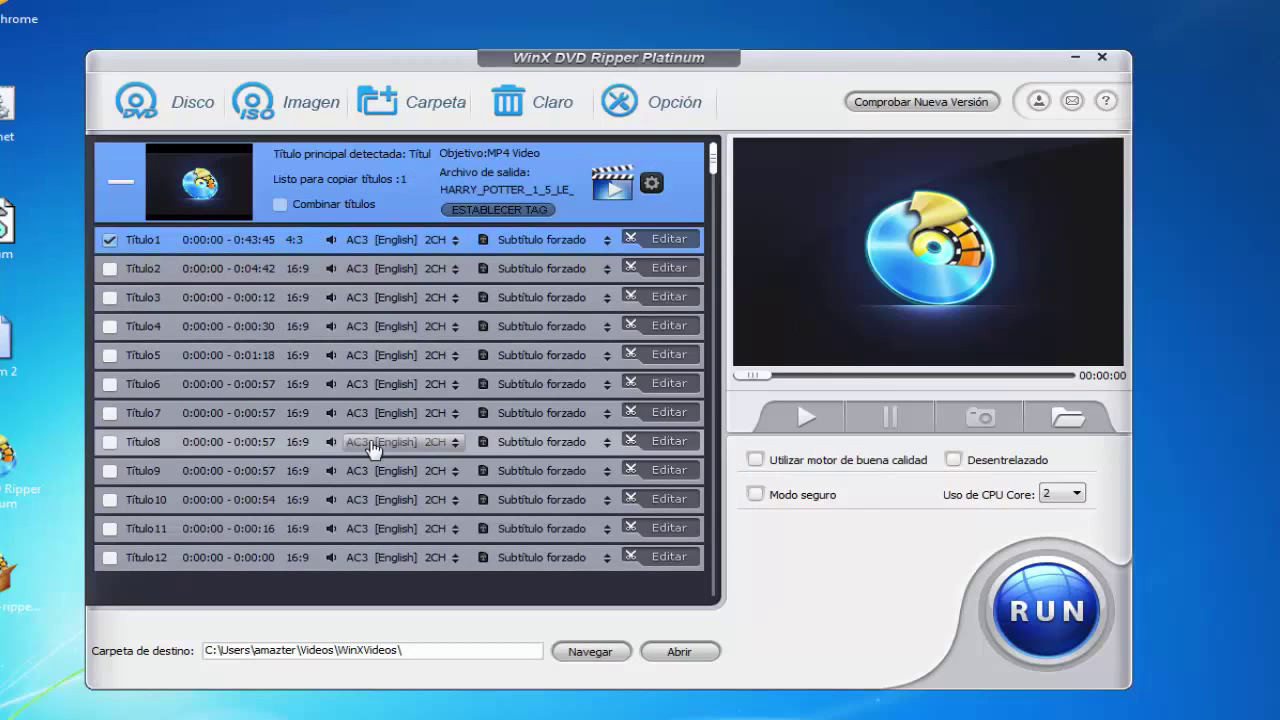
Step: Add Título2 and Título3 to the titles selected for conversion and enable combining the titles
click(110, 268)
click(110, 298)
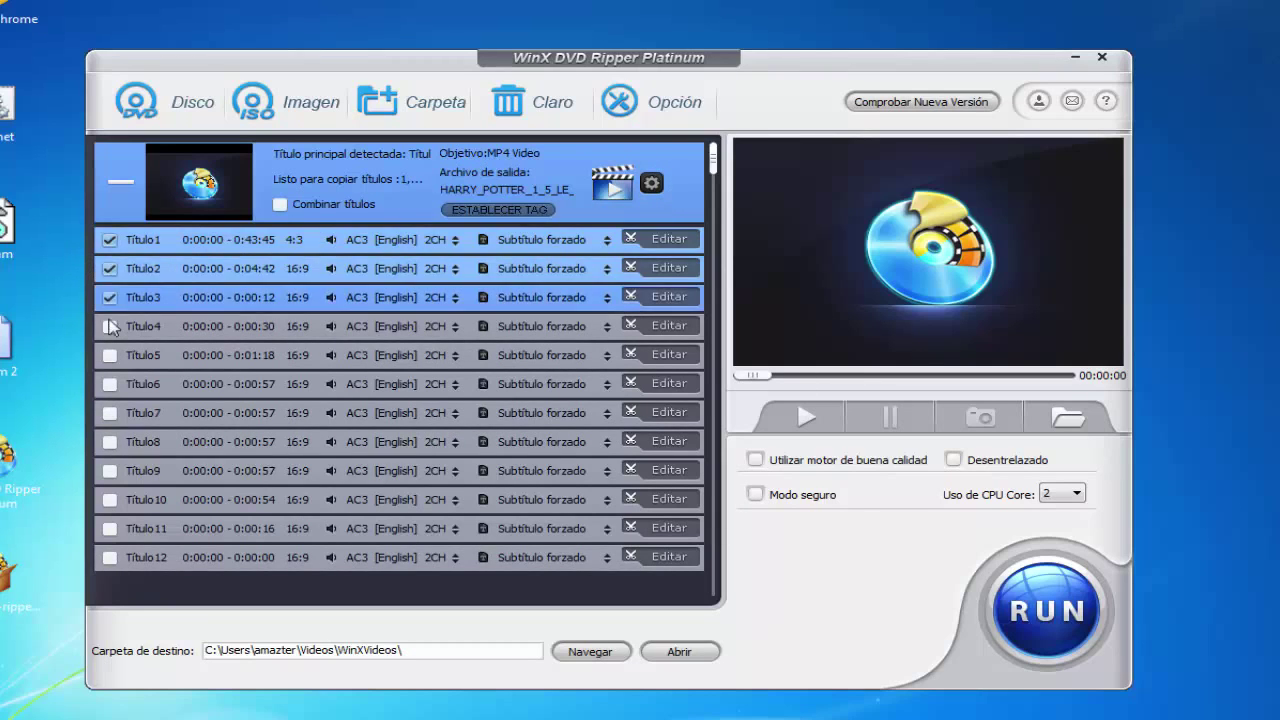
click(281, 205)
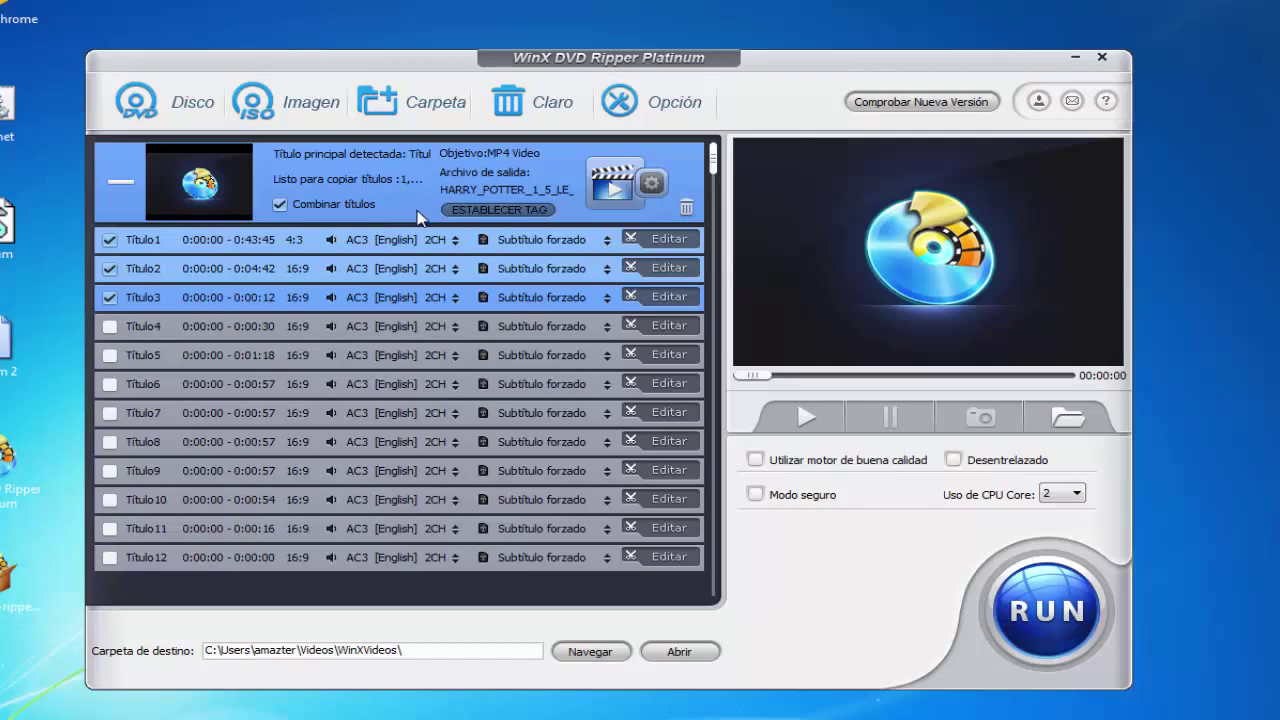
Step: Set the name in the output video's tag information to "prueba" and save the tag
click(474, 214)
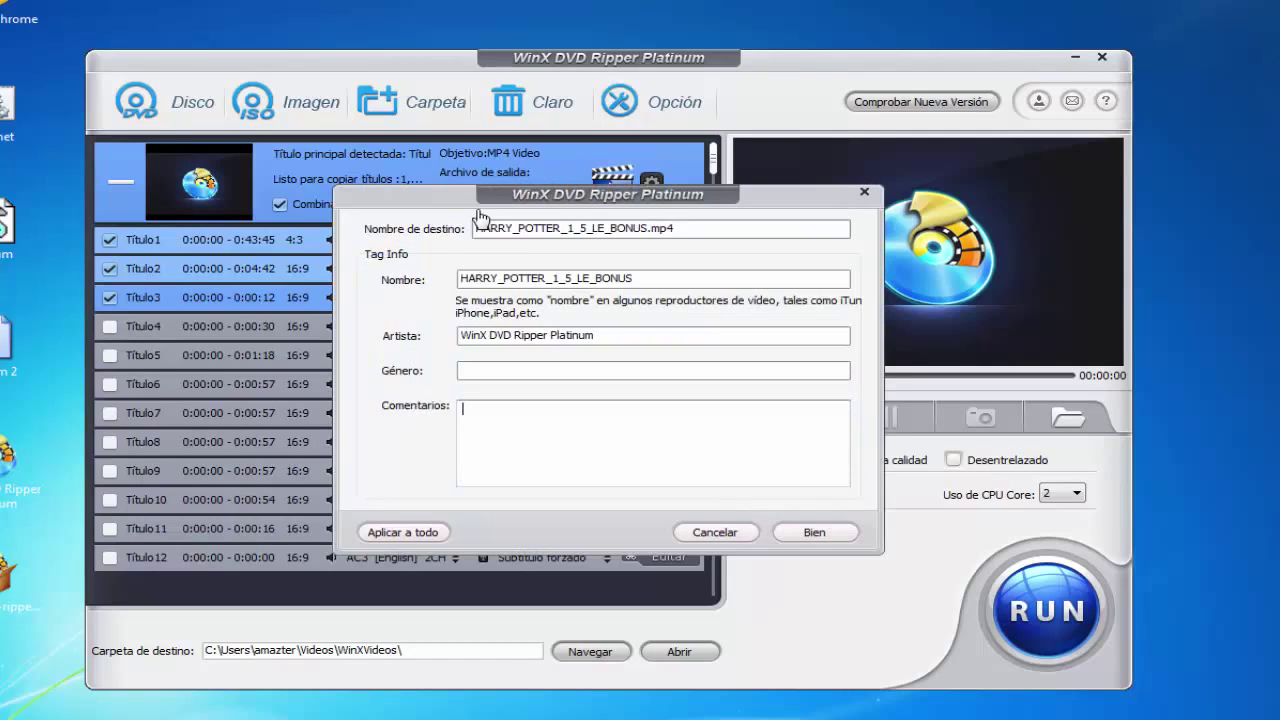
double_click(655, 278)
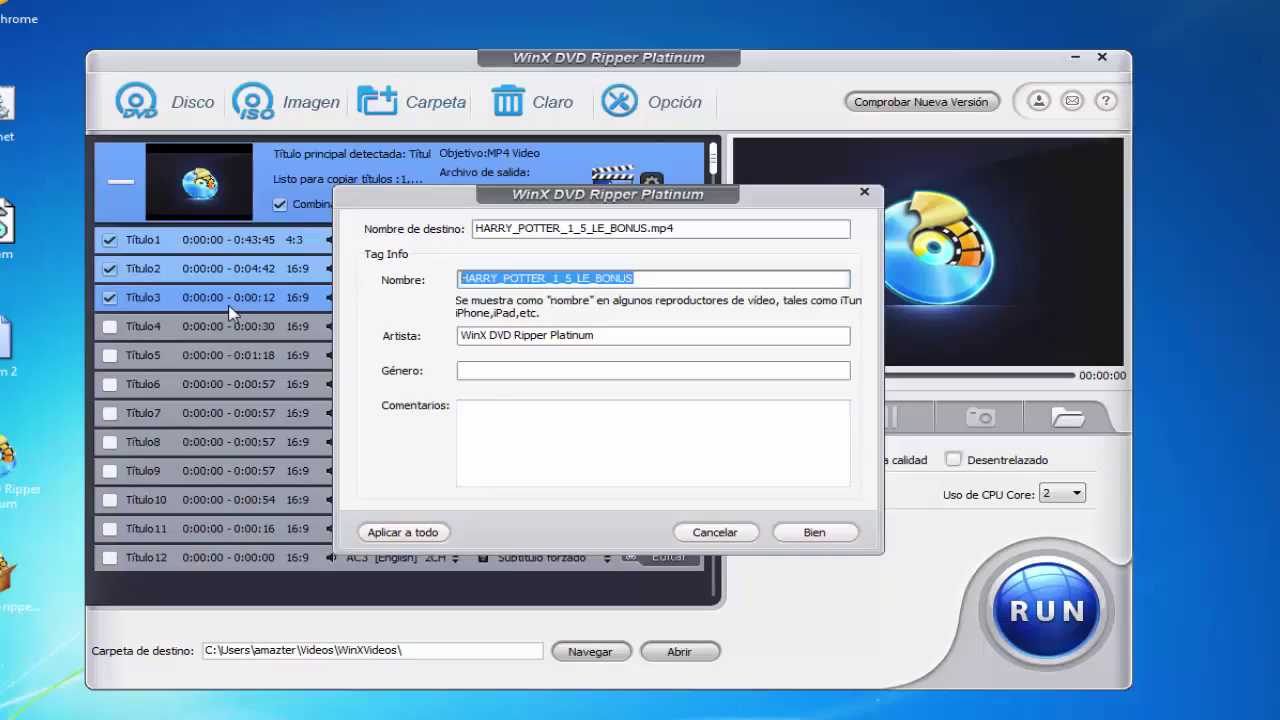
text(prueba)
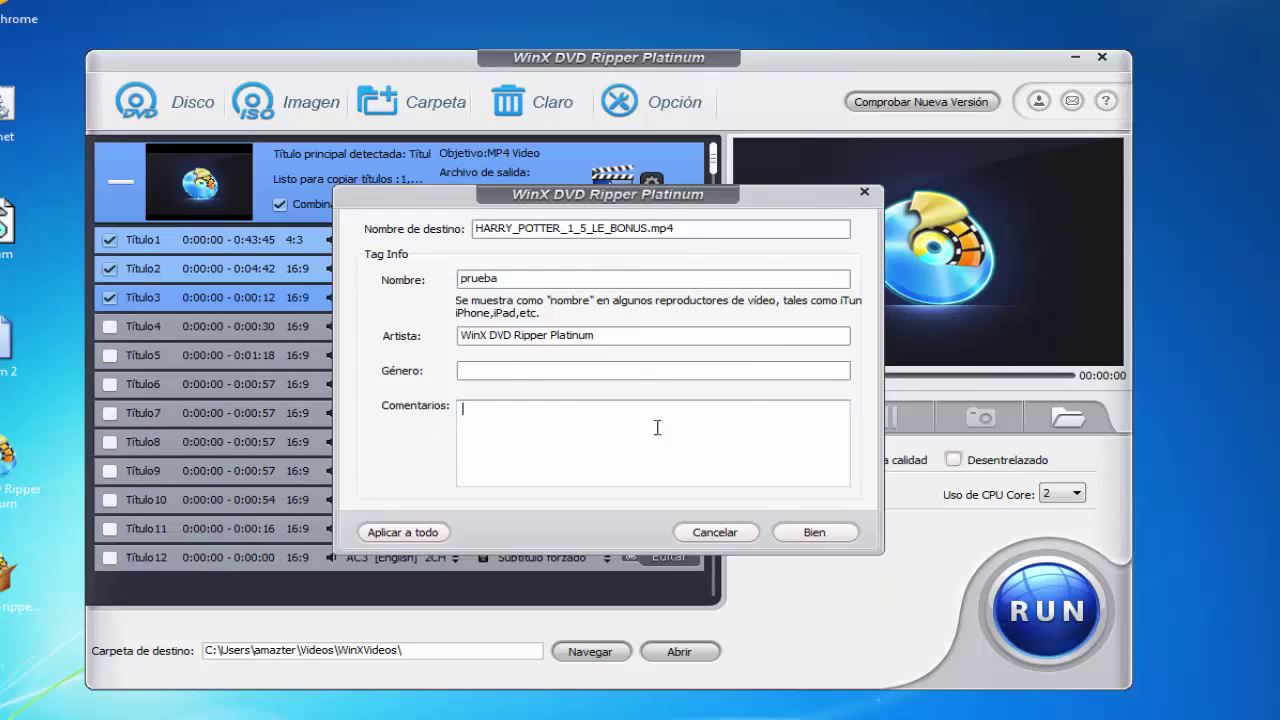
click(836, 530)
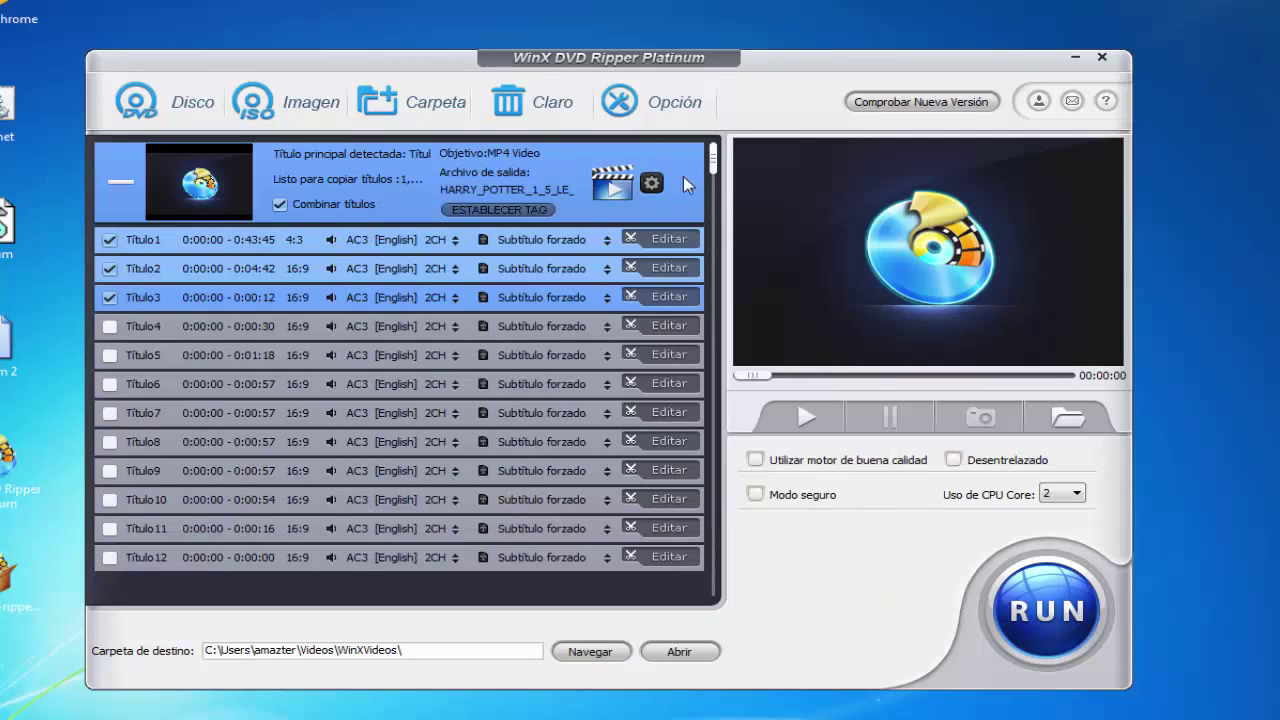
Step: Review the MP4 Video output profile and its video and audio options, and apply the settings to all titles
click(660, 188)
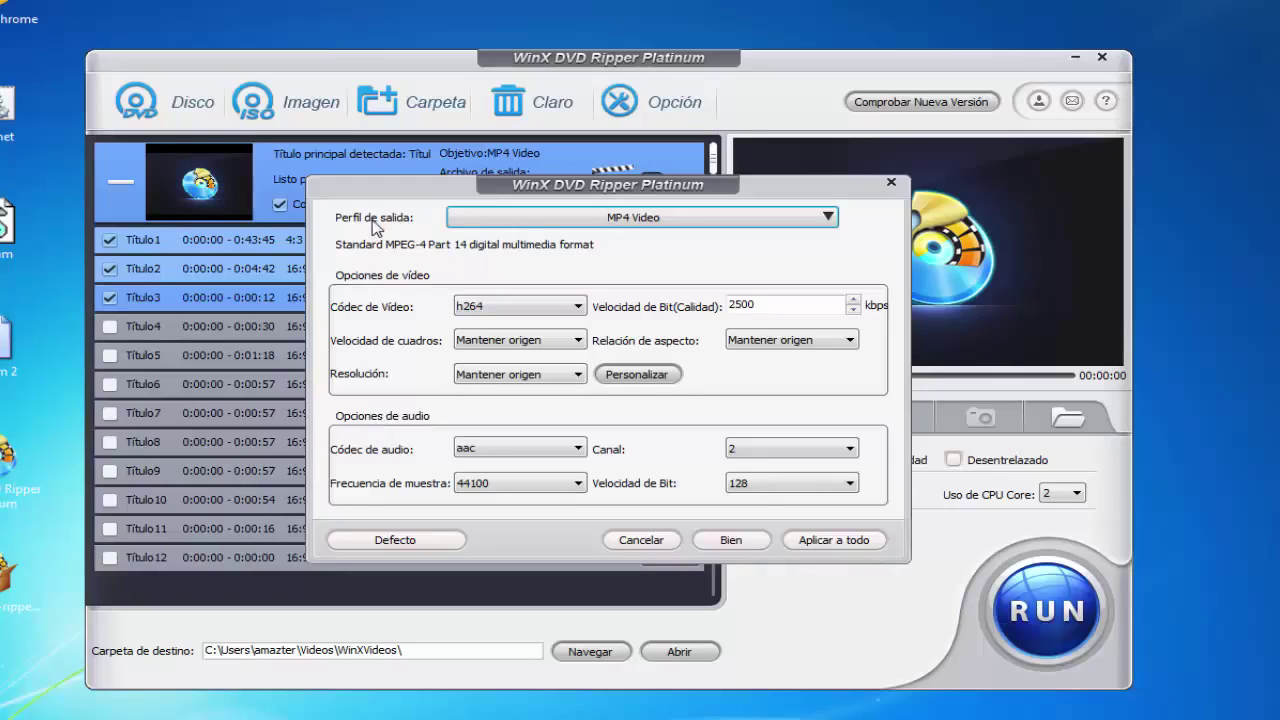
click(652, 224)
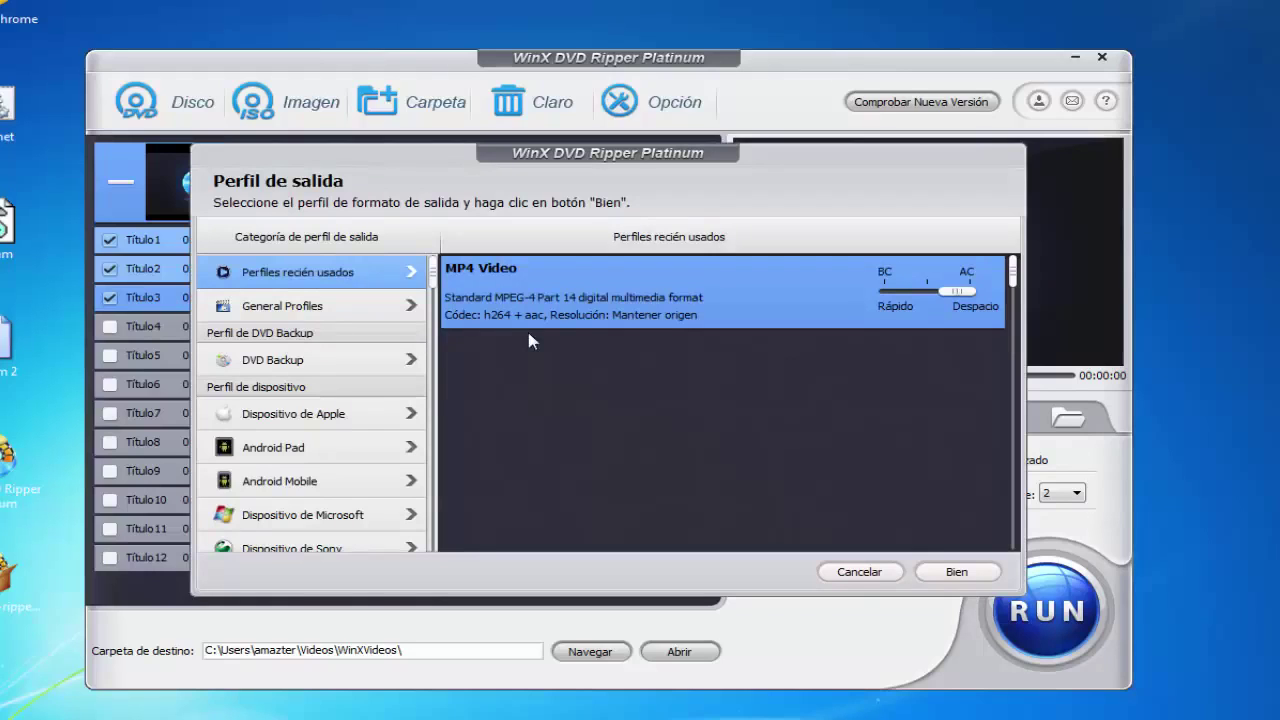
click(860, 573)
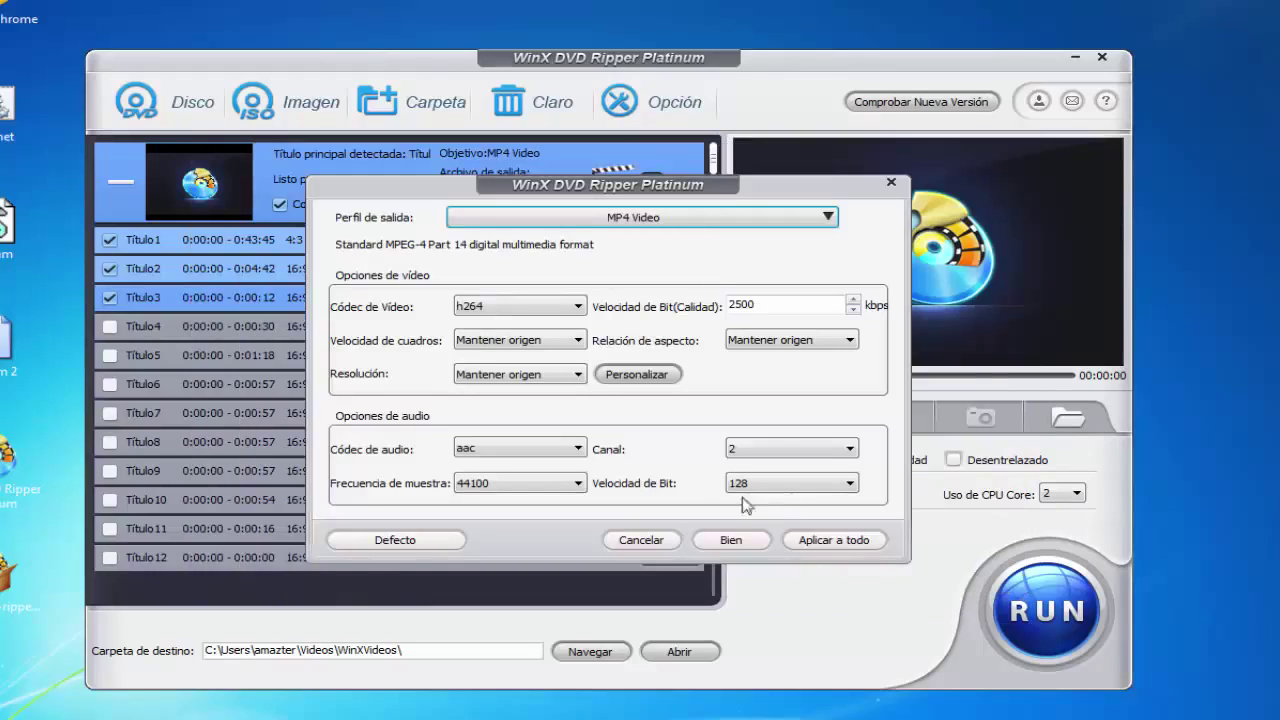
click(785, 448)
click(818, 541)
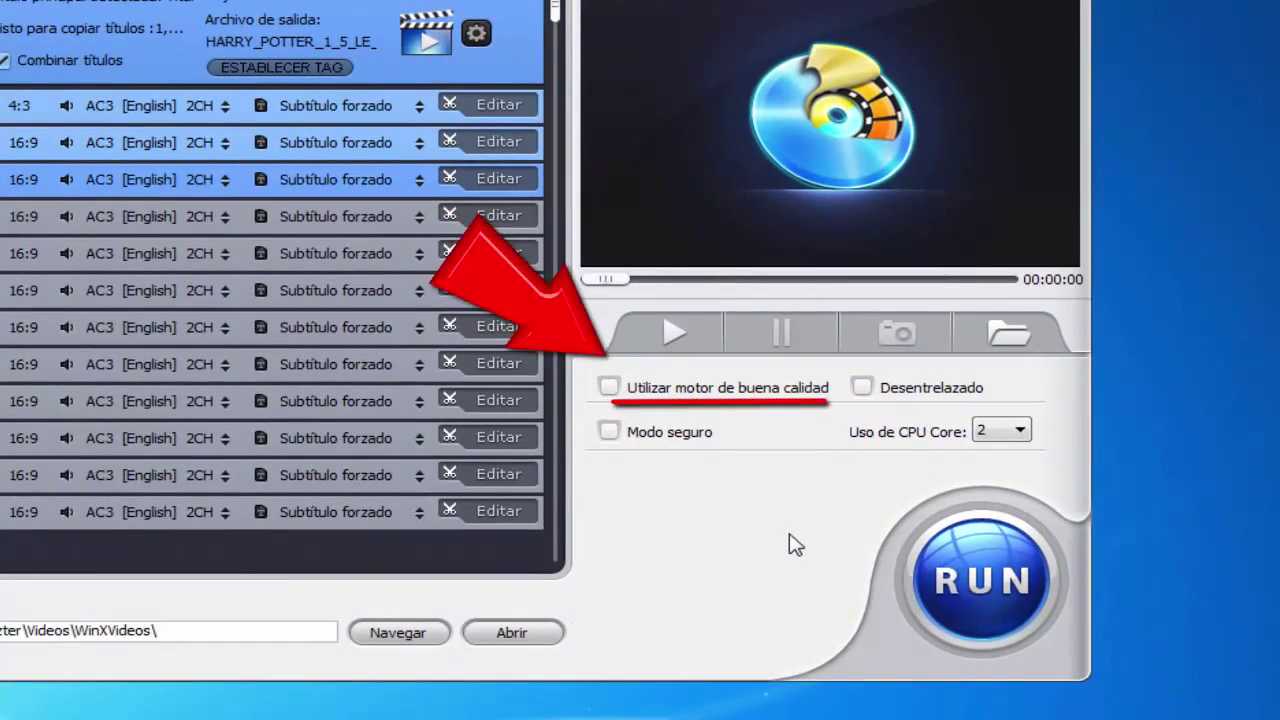
Step: Enable the high-quality engine (Utilizar motor de buena calidad), deinterlacing (Desentrelazado) and safe mode (Modo seguro), dismissing their explanations
click(719, 388)
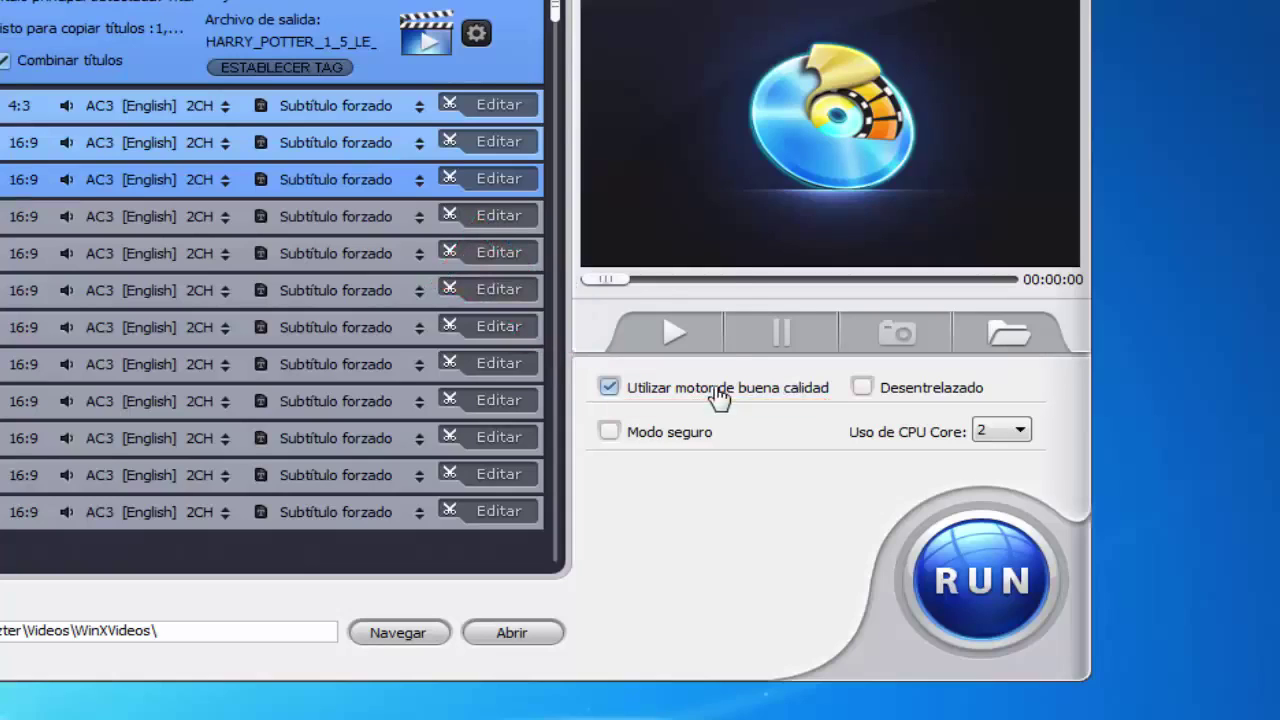
click(862, 387)
key(Return)
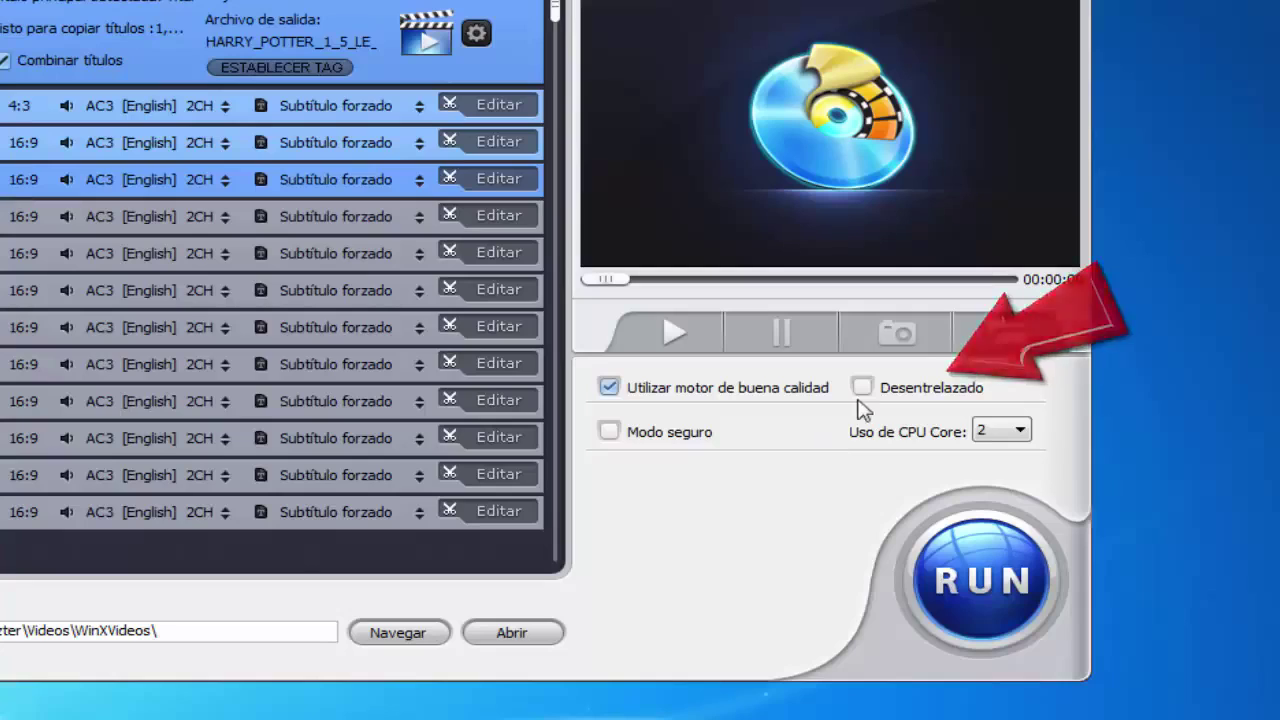
click(862, 388)
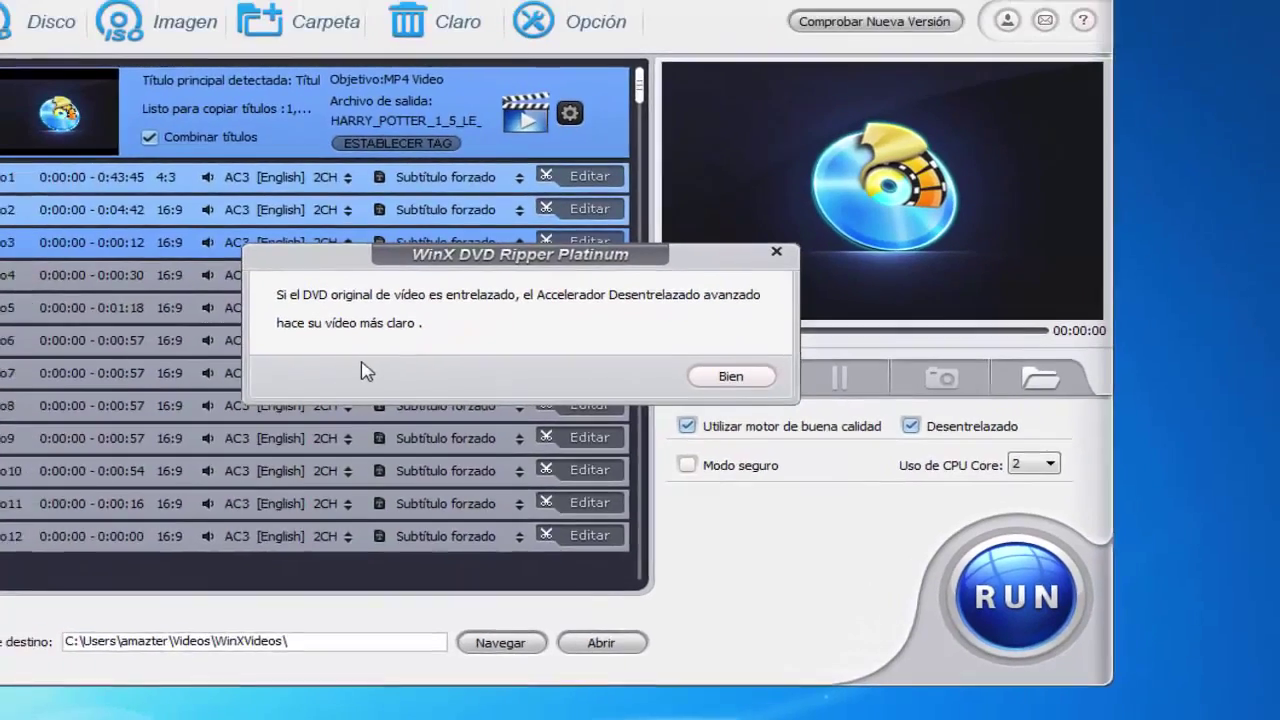
click(659, 331)
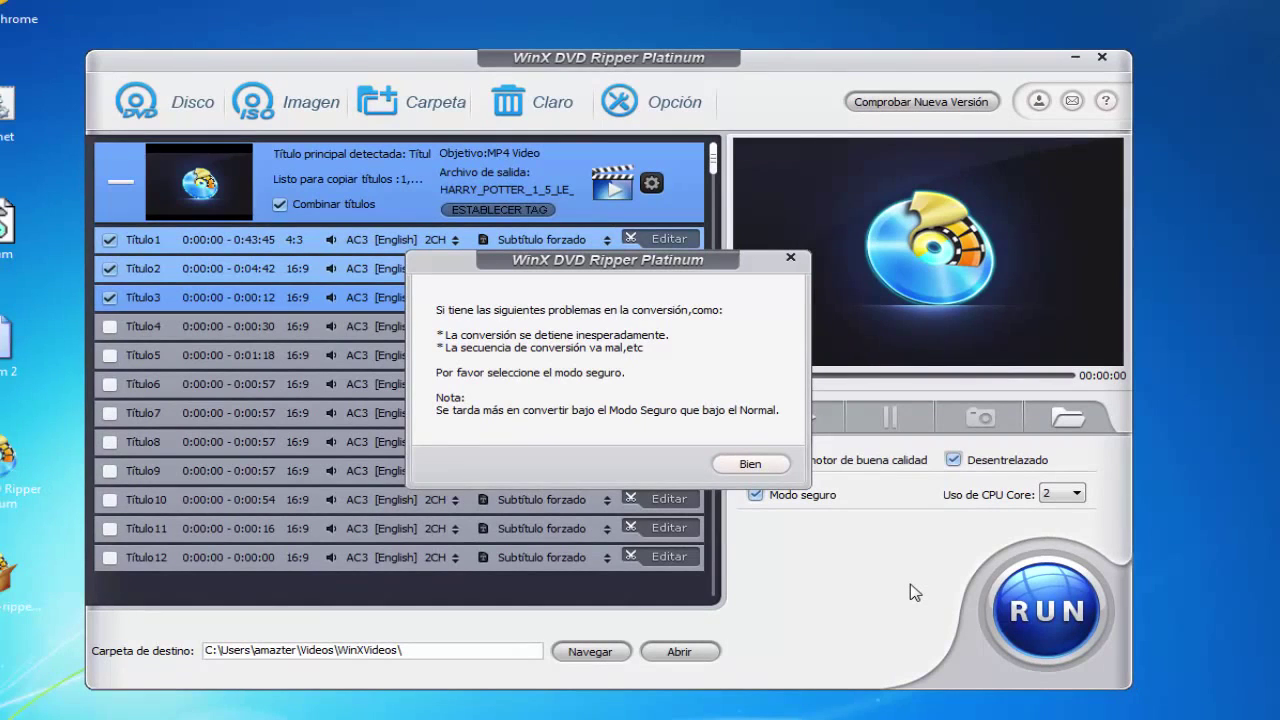
key(Return)
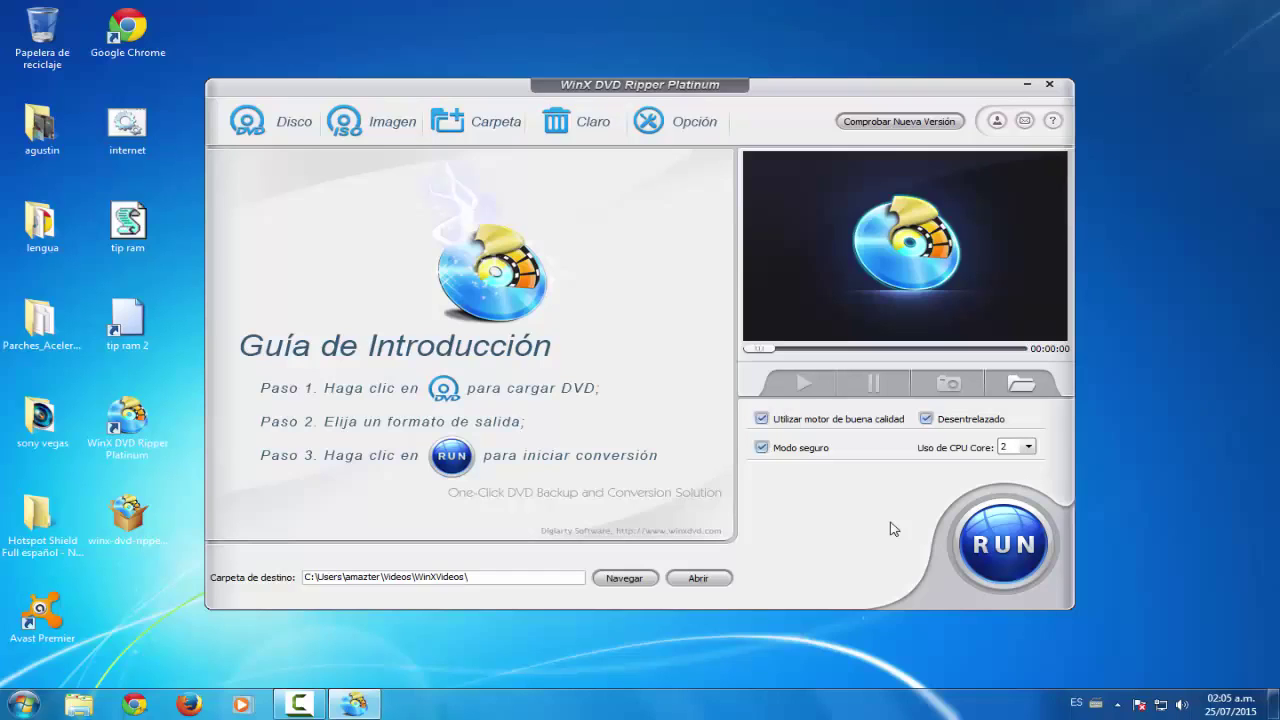
Step: Close WinX DVD Ripper Platinum
key(alt+F4)
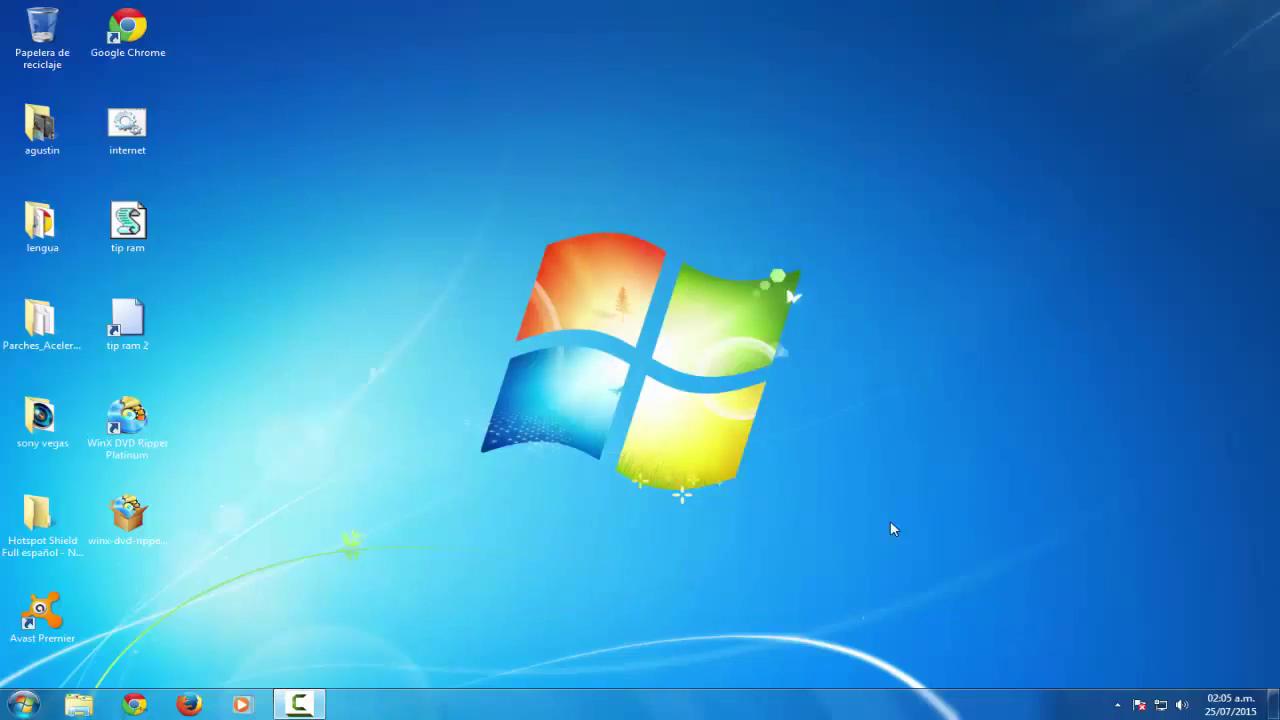